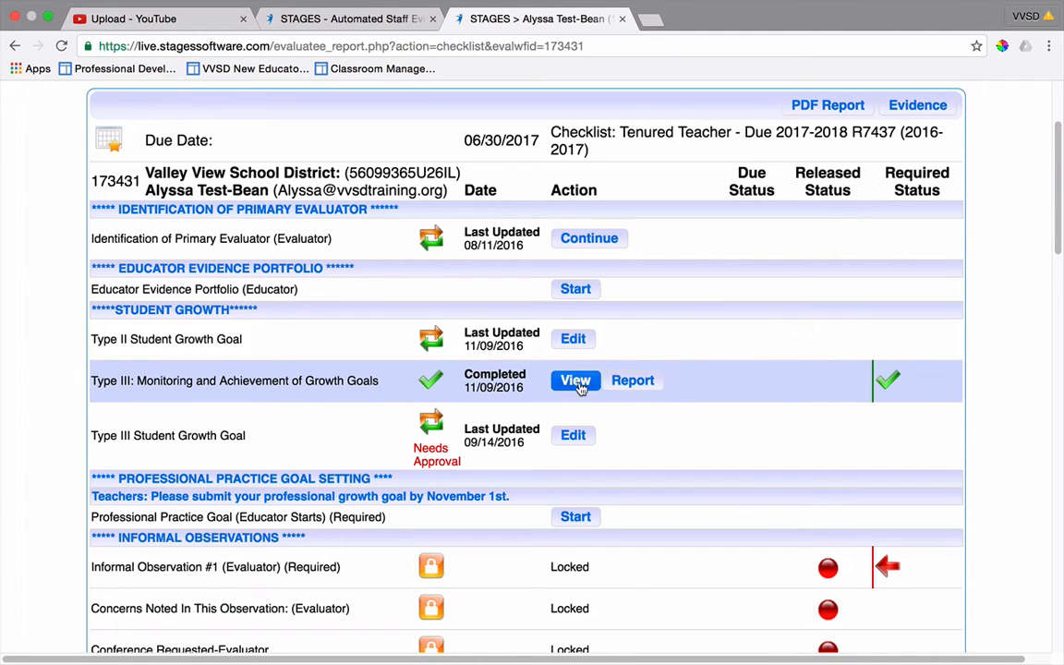
# Review the Type II Student Growth Goal's Part A self-rating and attached evidence, and return to the domain list
pyautogui.click(571, 339)
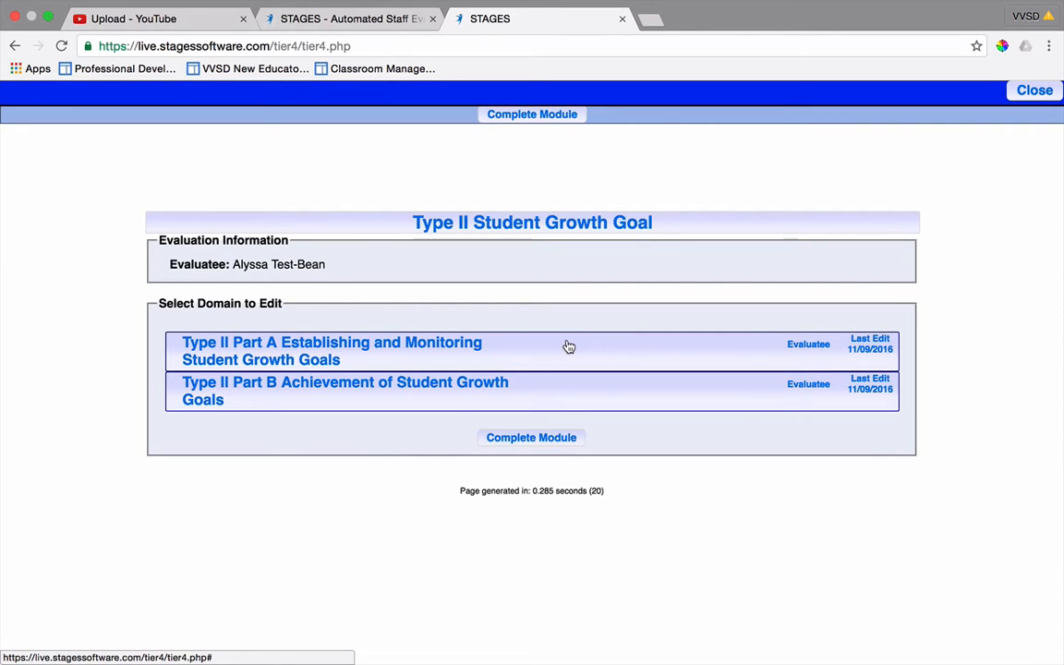
pyautogui.click(416, 350)
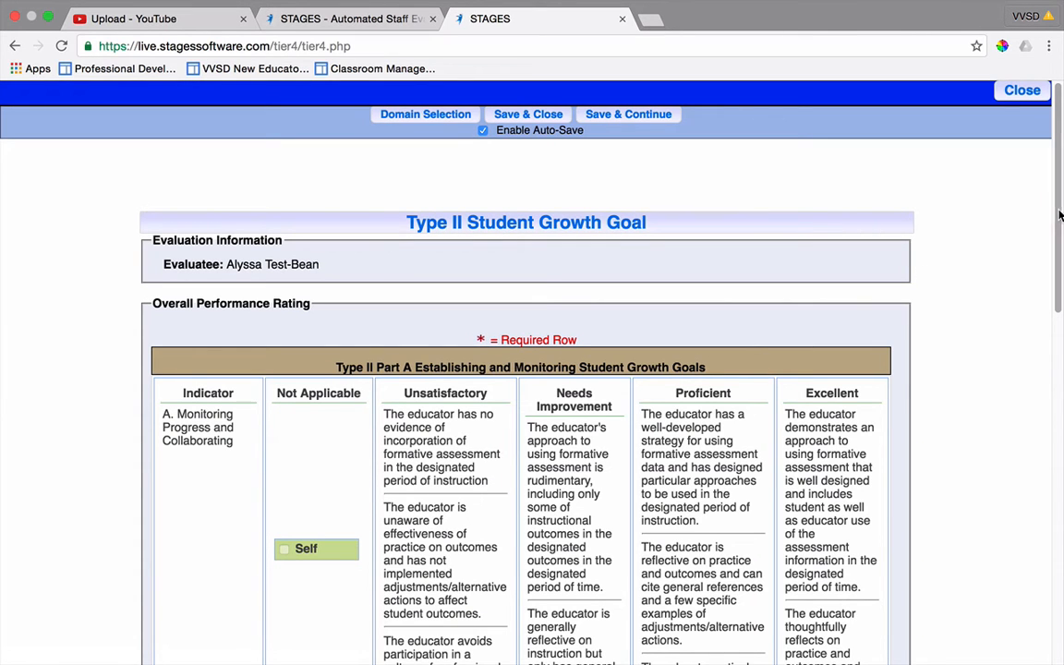
pyautogui.moveTo(1058, 210); pyautogui.dragTo(1061, 473)
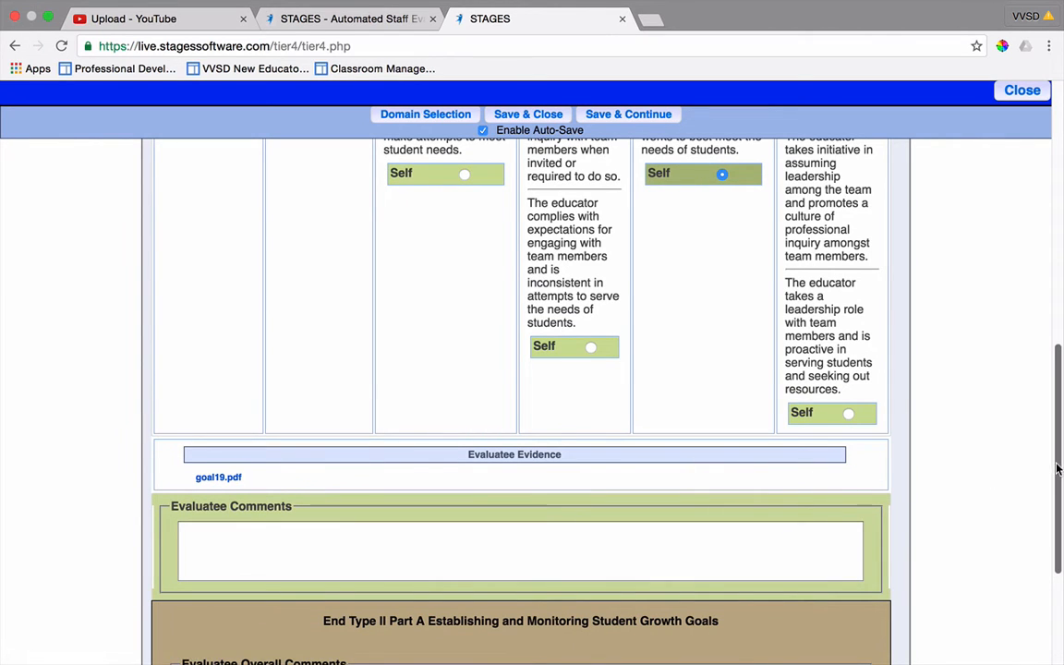
pyautogui.scroll(5, 1058, 469)
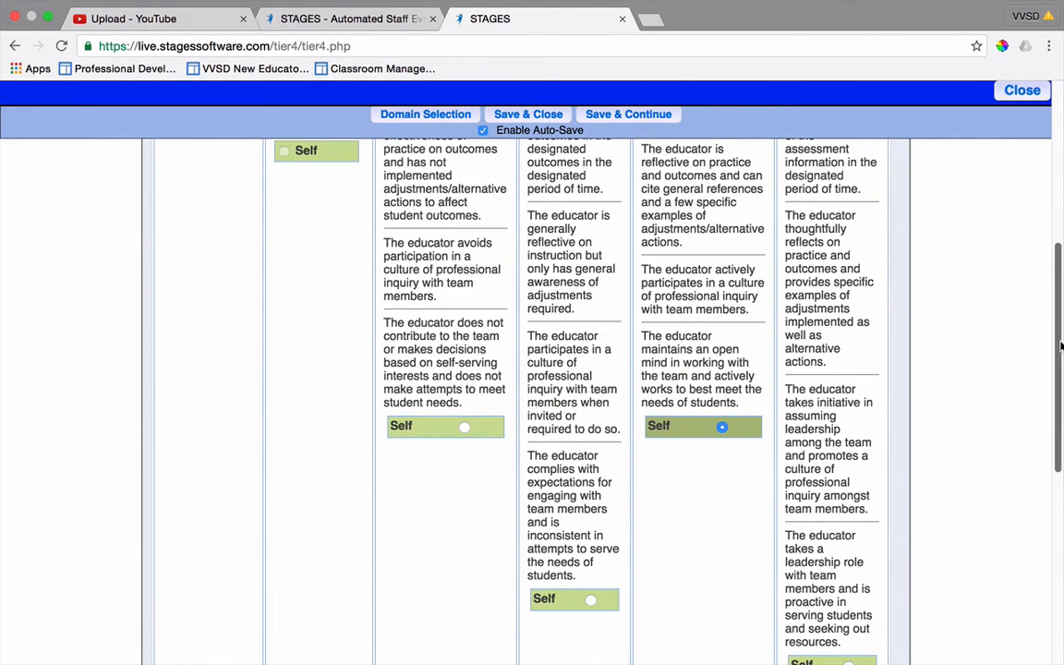
pyautogui.scroll(6, 1052, 333)
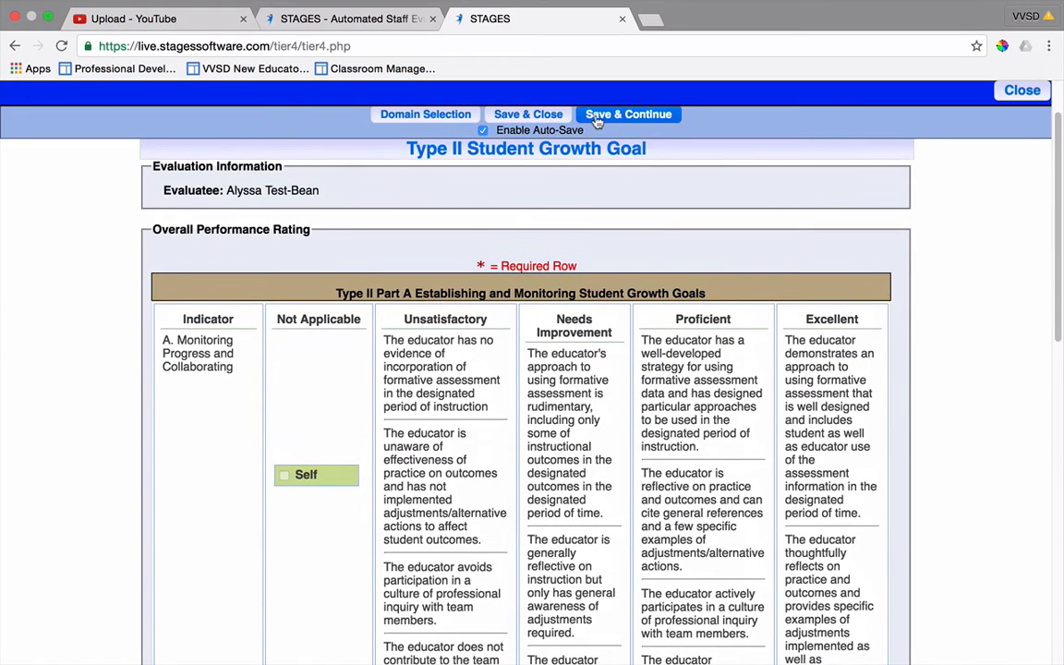
pyautogui.click(508, 117)
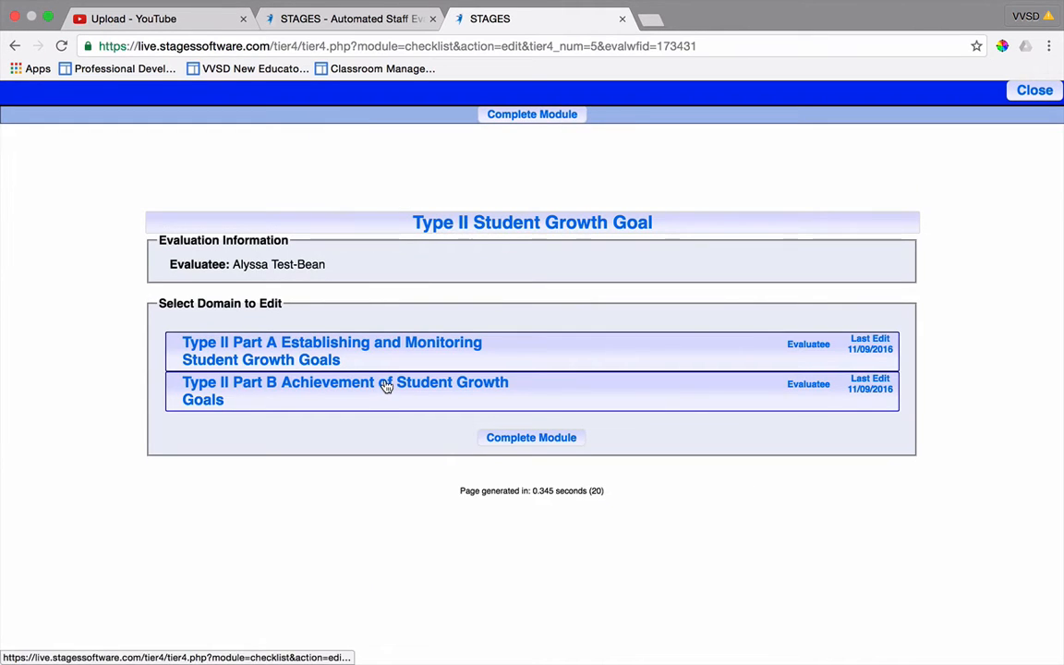
# Review the Part B Achievement of Student Growth Goals self-rating and evidence, and return to the evaluation checklist
pyautogui.click(386, 386)
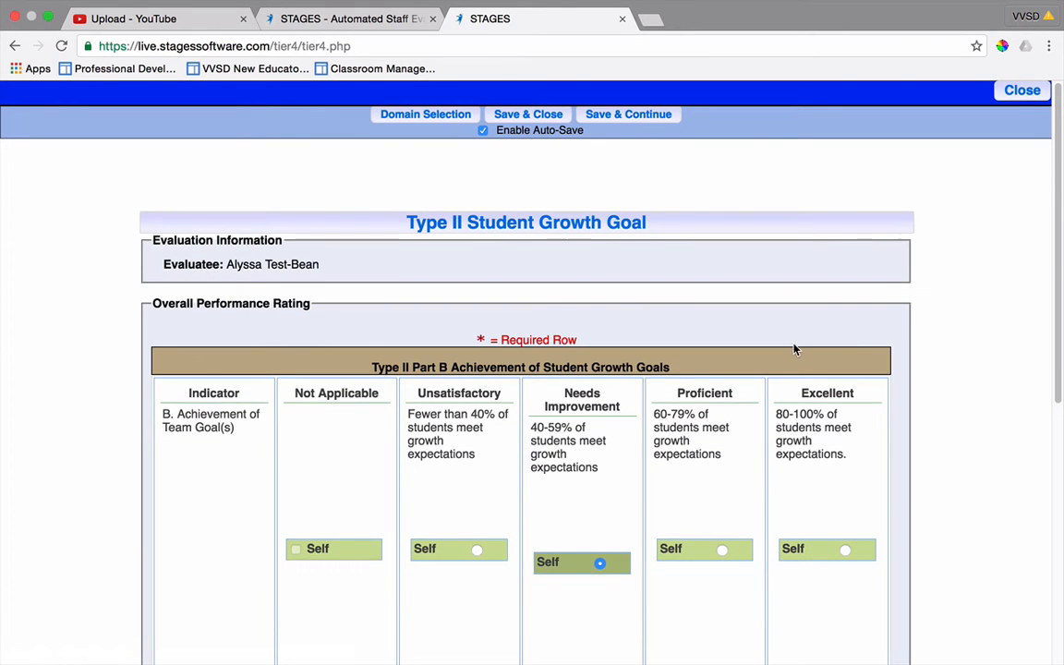
pyautogui.moveTo(1059, 189); pyautogui.dragTo(1059, 195)
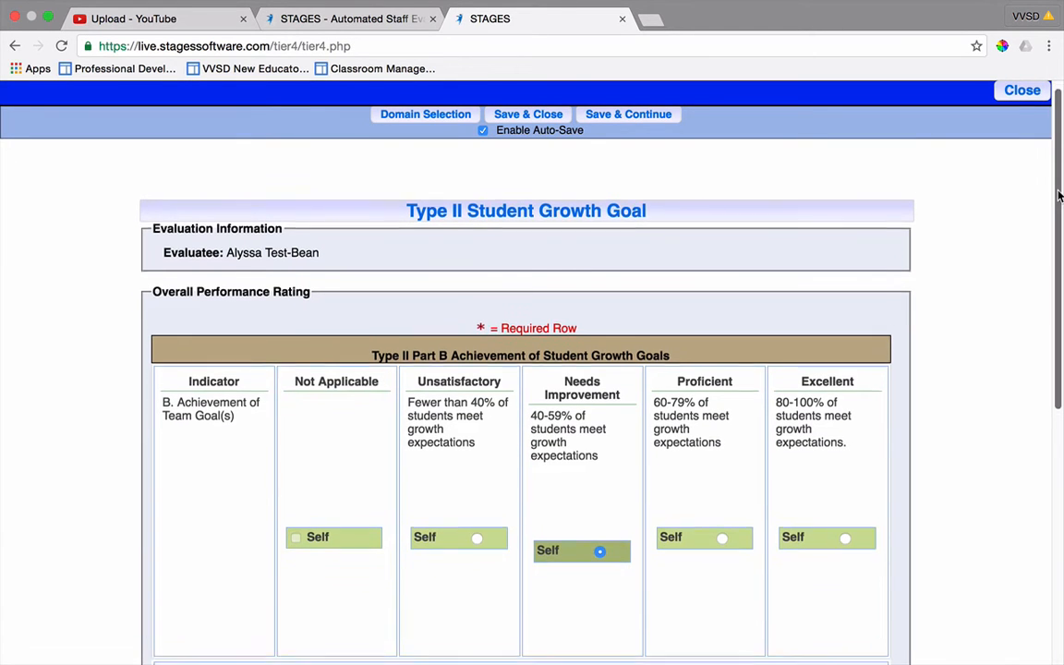
pyautogui.scroll(-6, 733, 376)
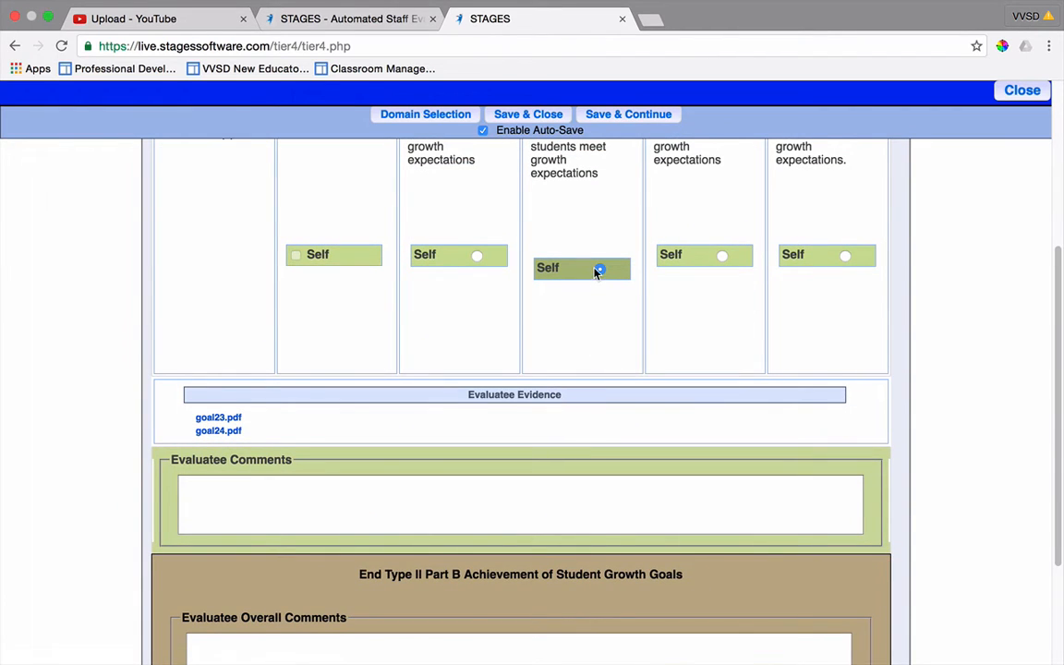
pyautogui.scroll(3, 1016, 411)
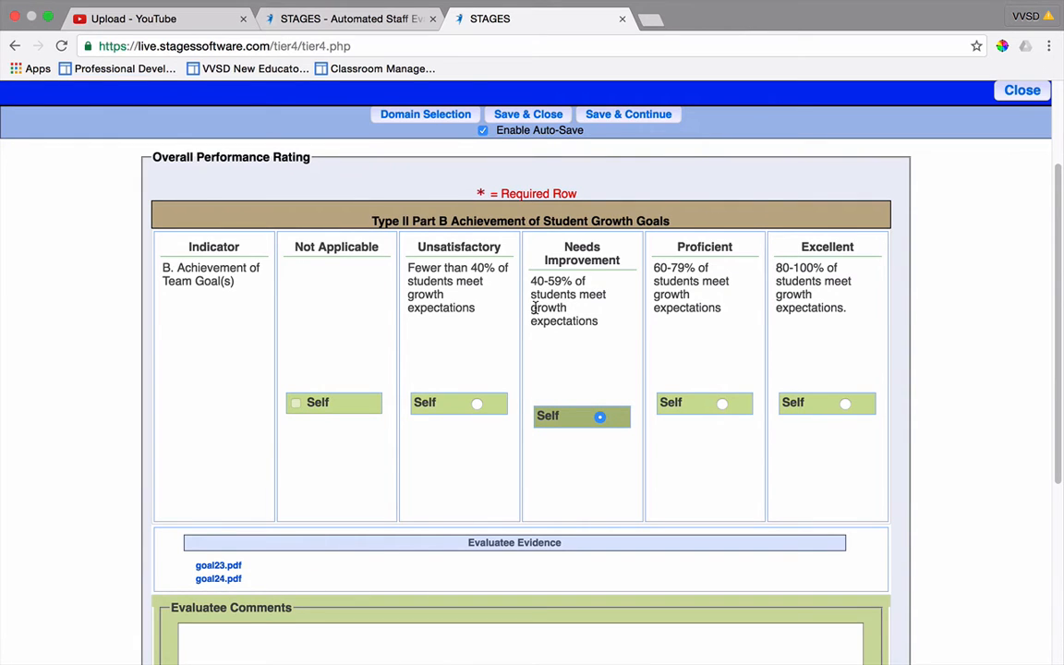
pyautogui.scroll(3, 779, 238)
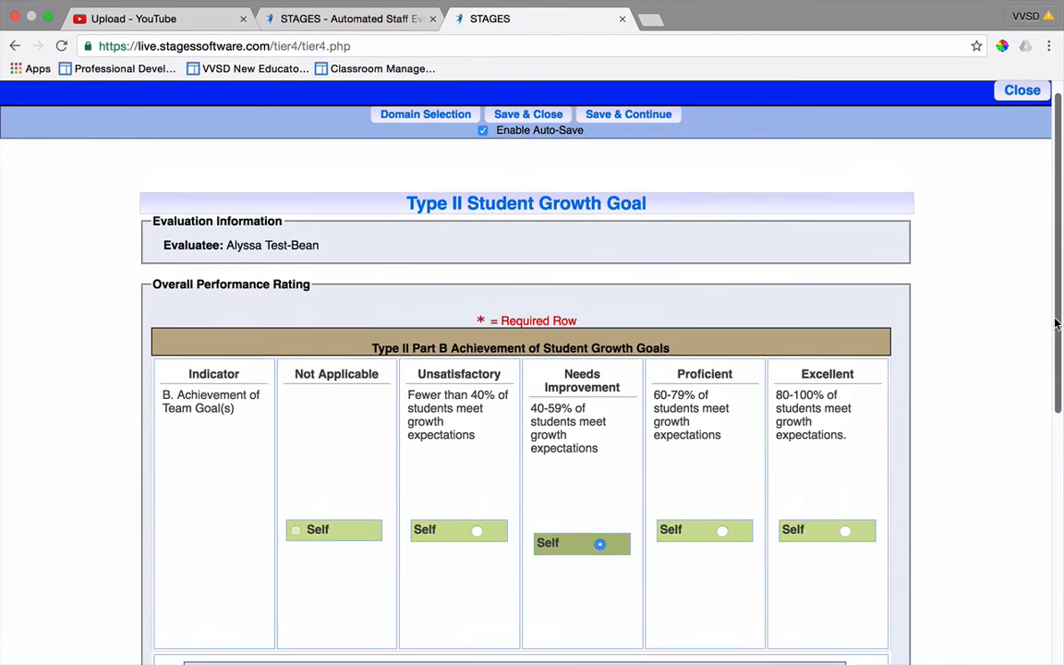
pyautogui.click(1007, 101)
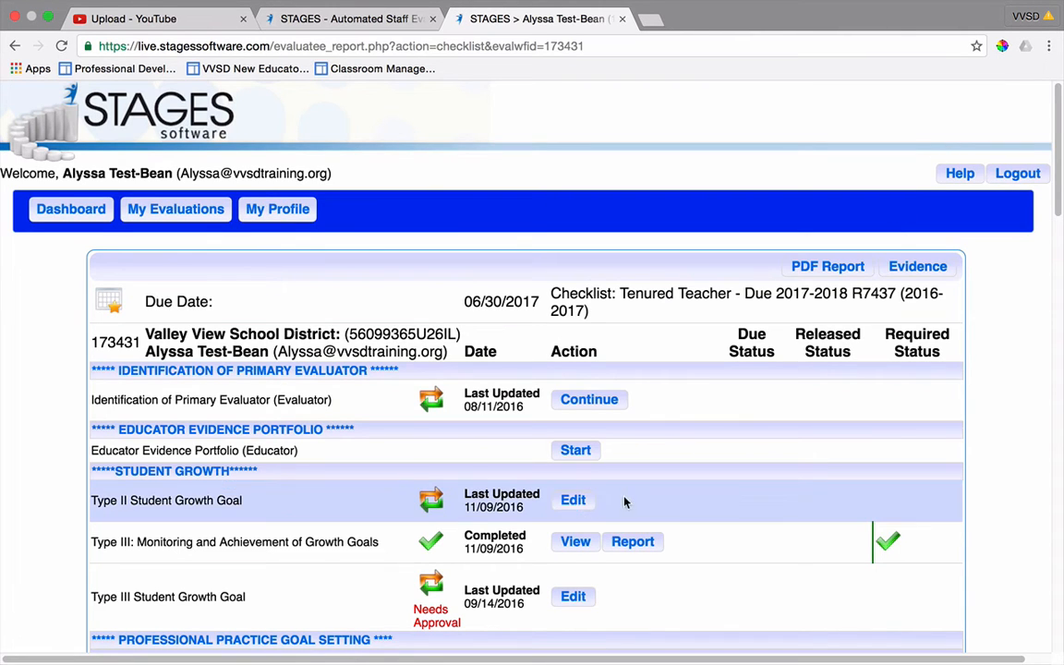
# Mark the Type II Student Growth Goal module as complete and confirm that it can no longer be altered
pyautogui.click(580, 502)
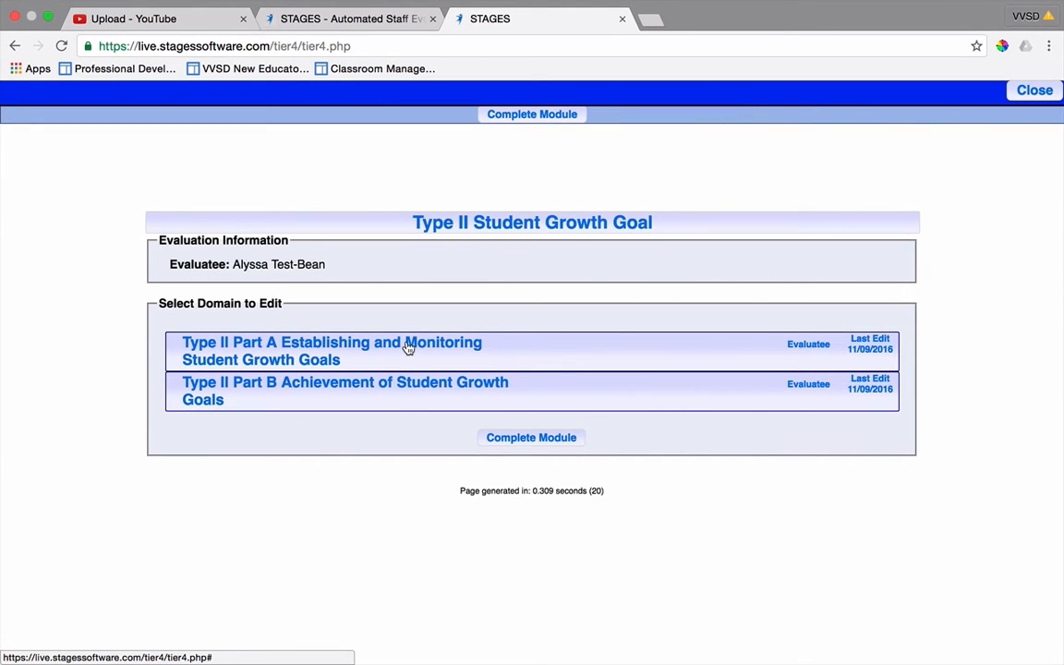
pyautogui.click(530, 447)
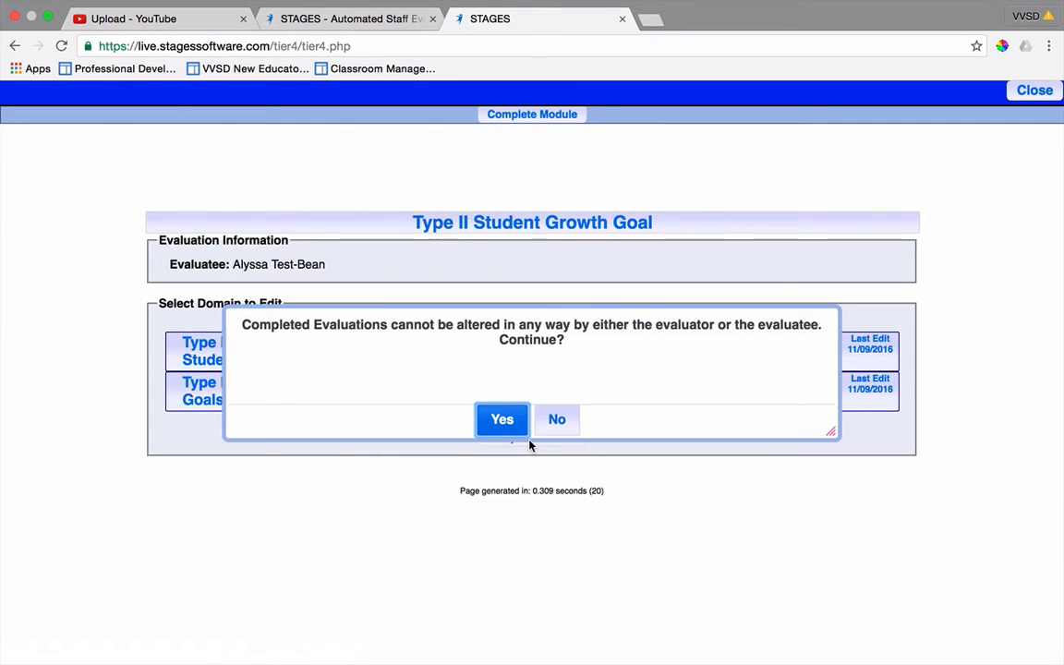
pyautogui.click(505, 424)
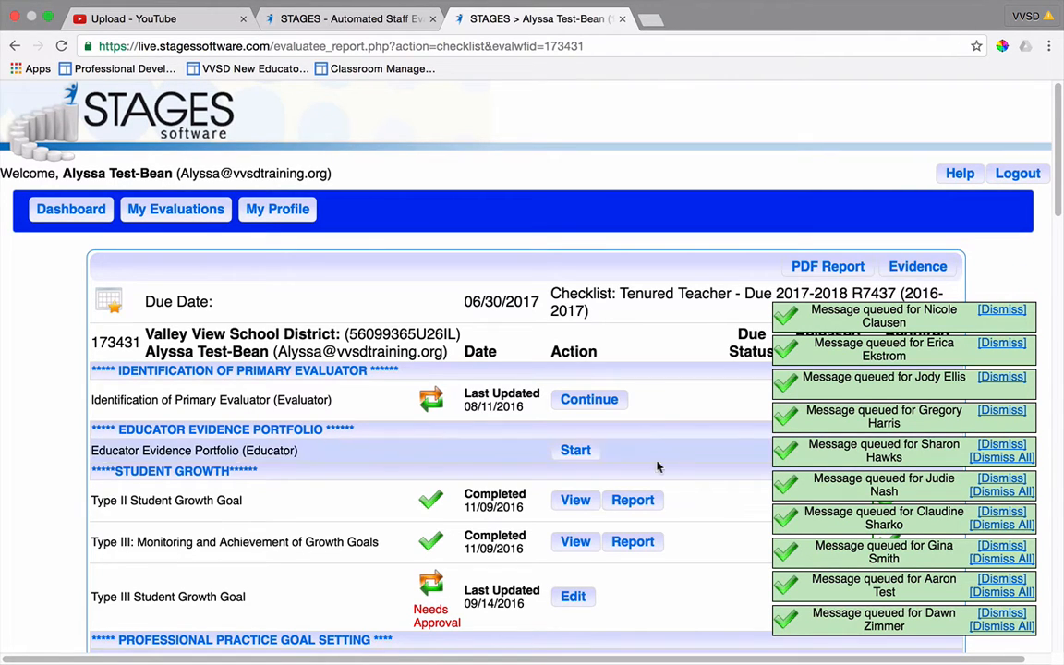
# View the completed Type III: Monitoring and Achievement of Growth Goals module and close it
pyautogui.click(572, 543)
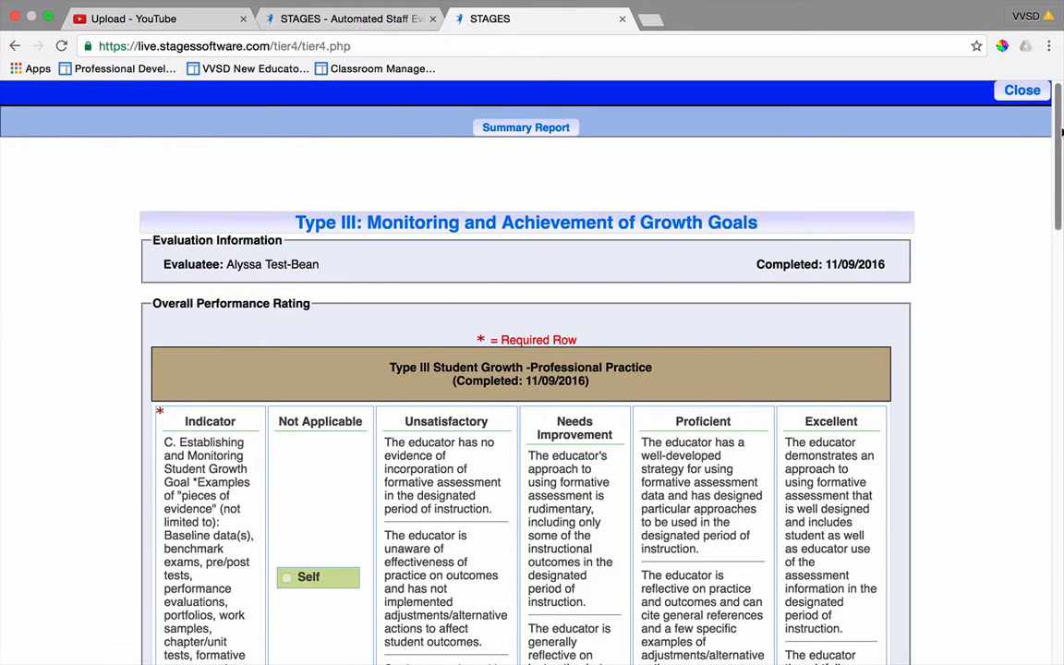
pyautogui.moveTo(1060, 131); pyautogui.dragTo(1034, 120)
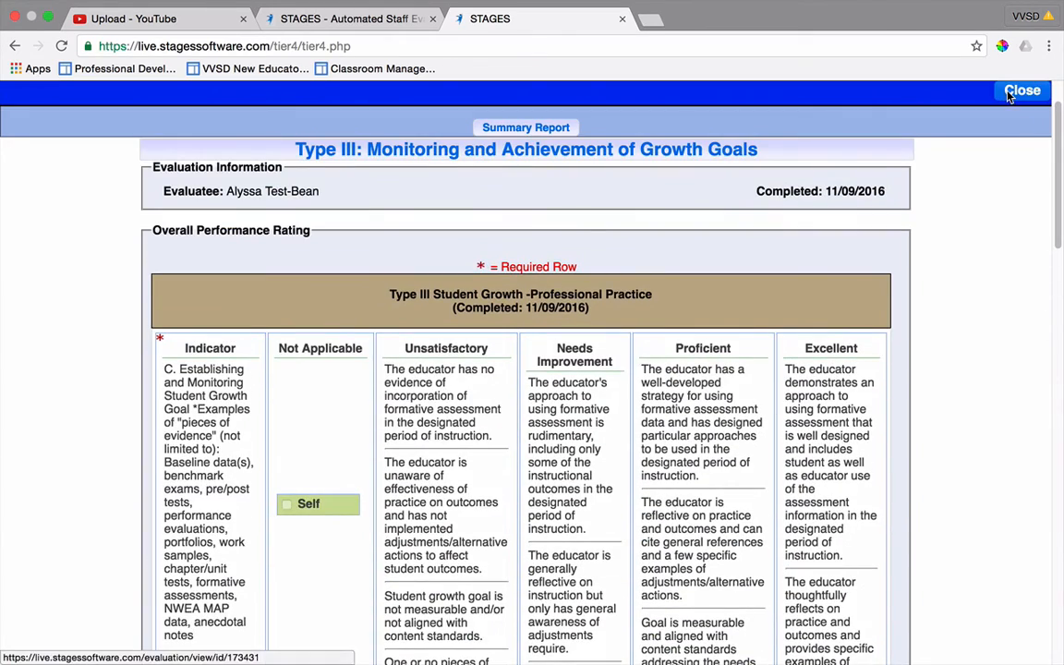
pyautogui.click(1021, 90)
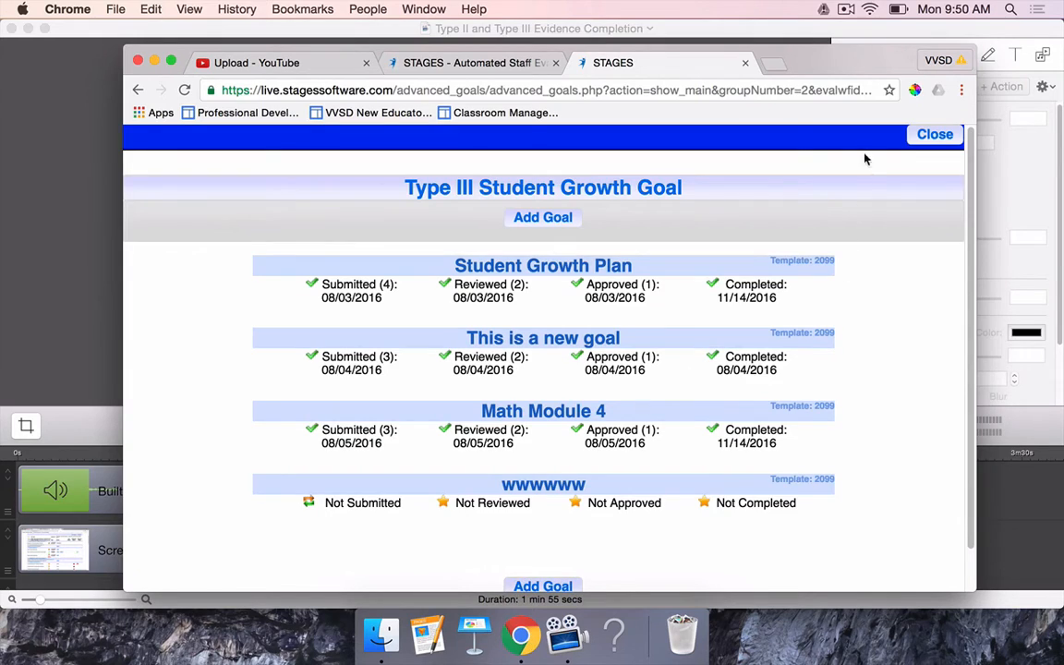
# Delete the unsubmitted "wwwwww" goal from the Type III Student Growth Goal list
pyautogui.click(171, 60)
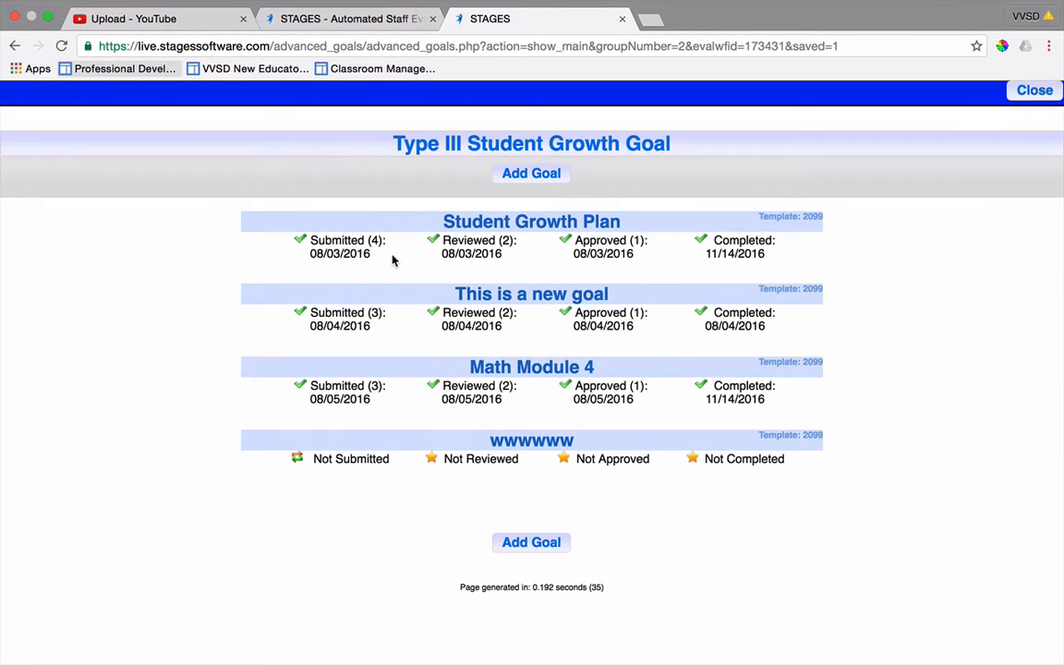
pyautogui.click(1021, 91)
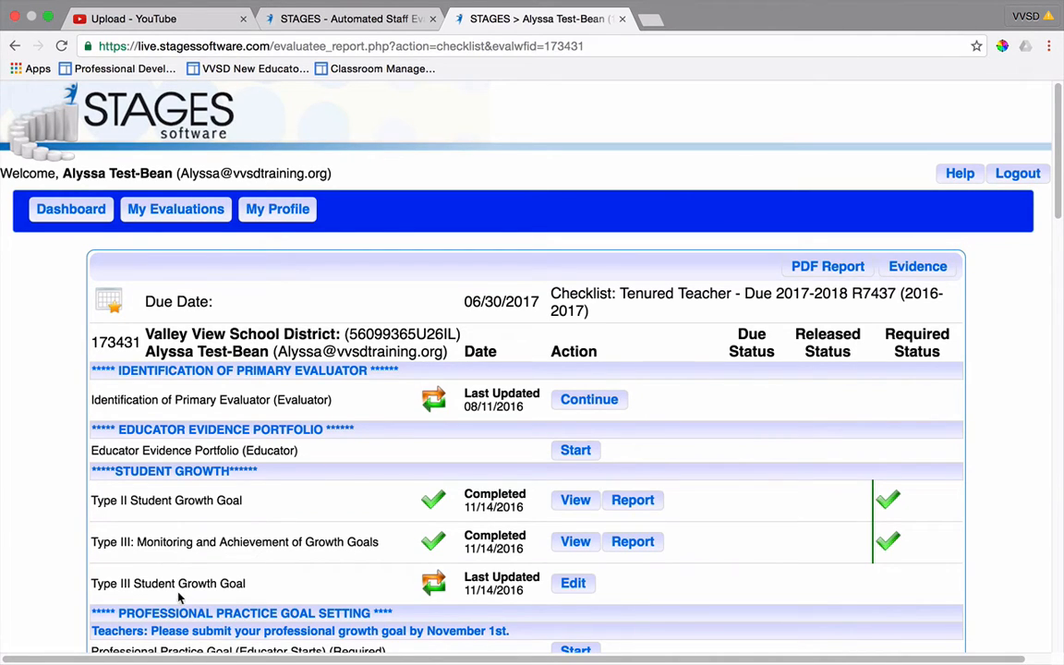
pyautogui.click(573, 584)
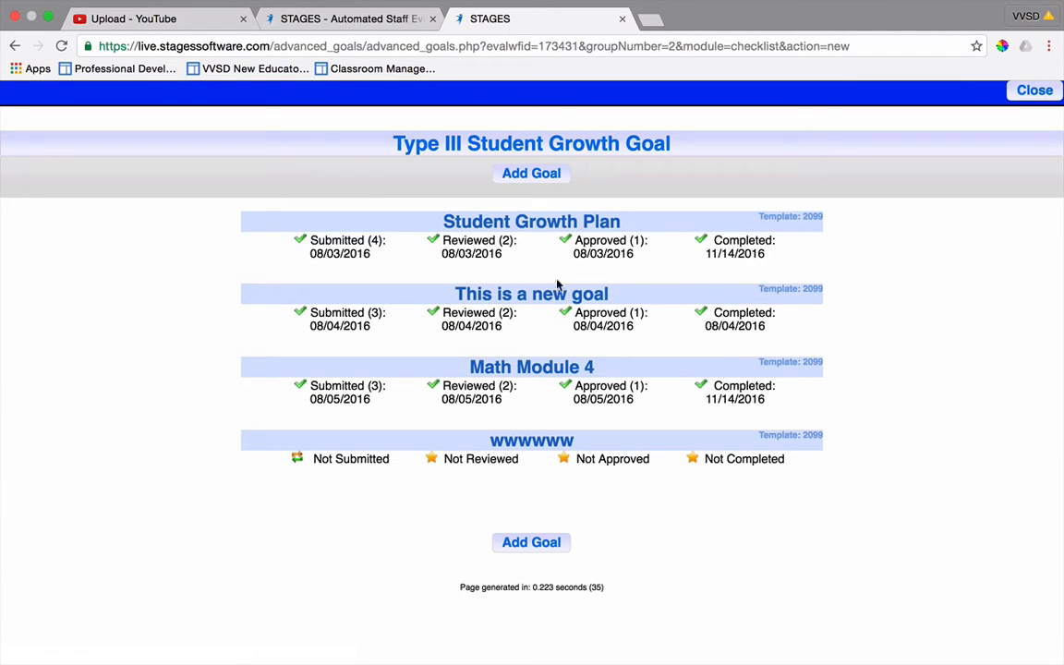
pyautogui.click(545, 444)
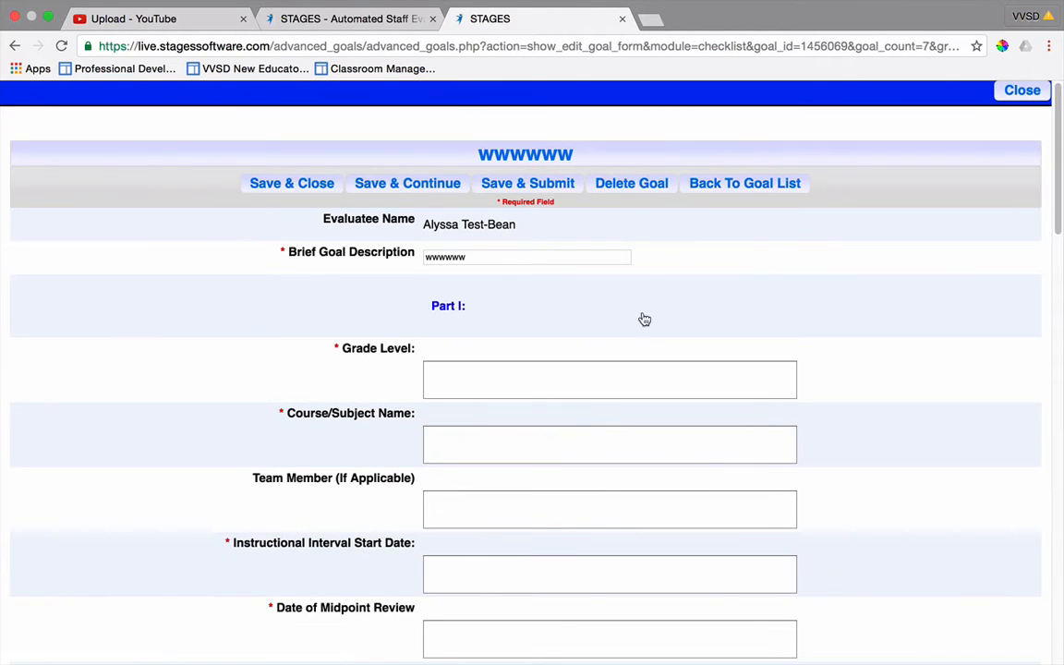
pyautogui.click(628, 184)
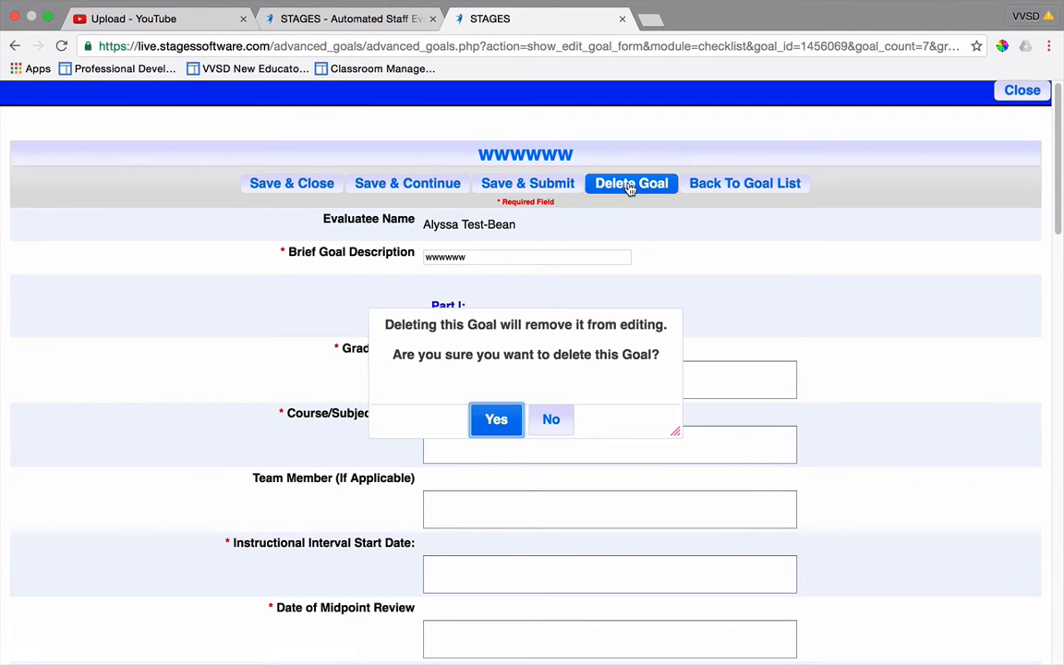
pyautogui.click(497, 420)
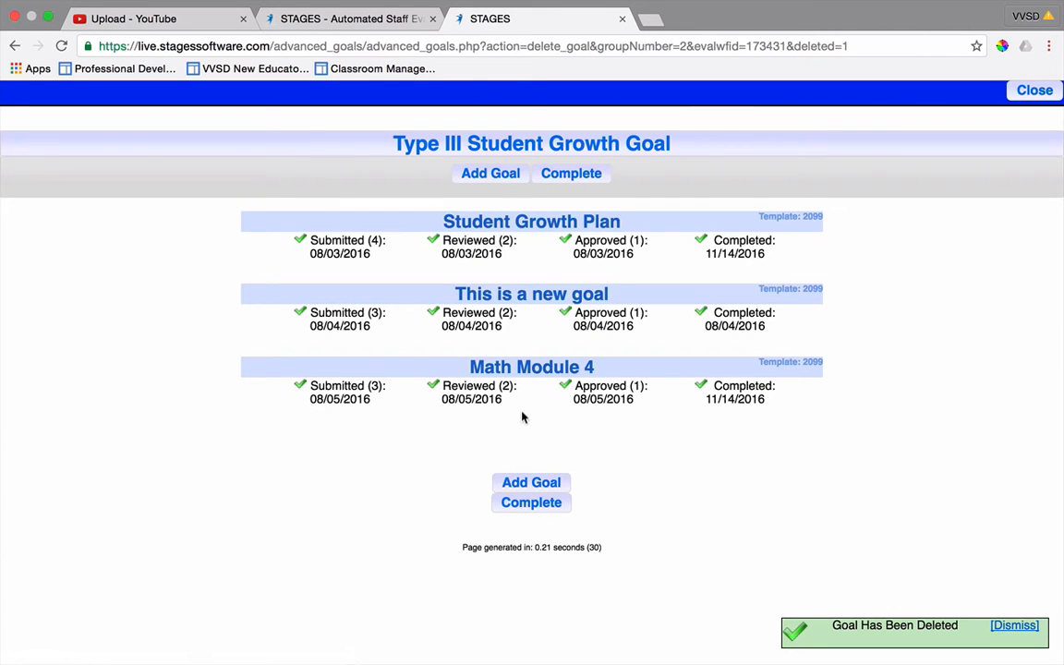
# Check the Student Growth Plan goal, mark the Type III Student Growth Goal module as complete, and return to the checklist
pyautogui.click(561, 224)
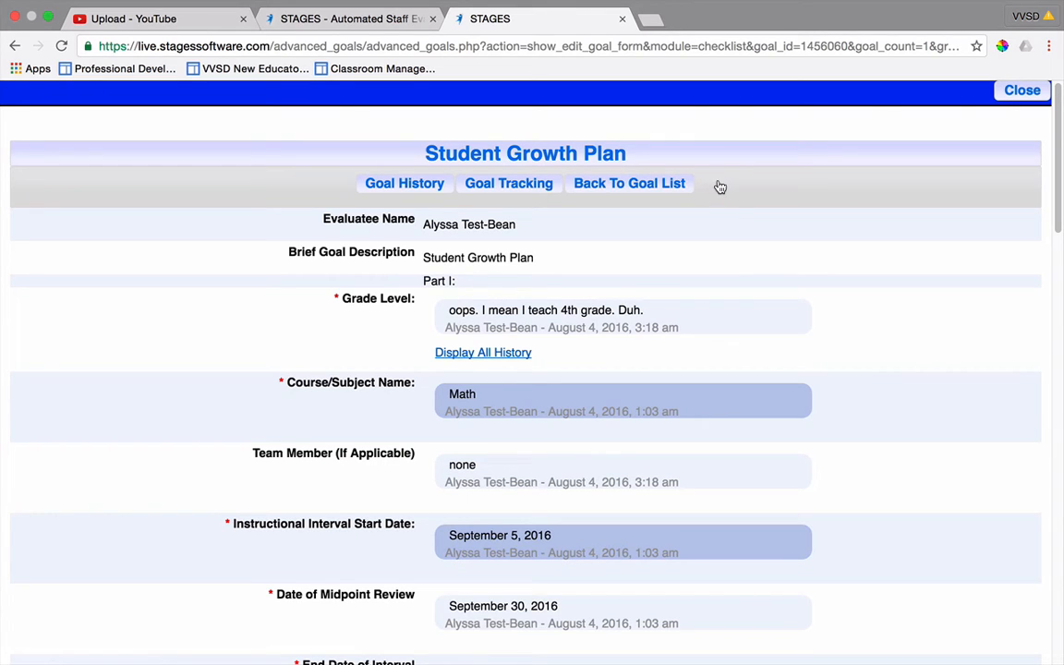
pyautogui.click(1001, 97)
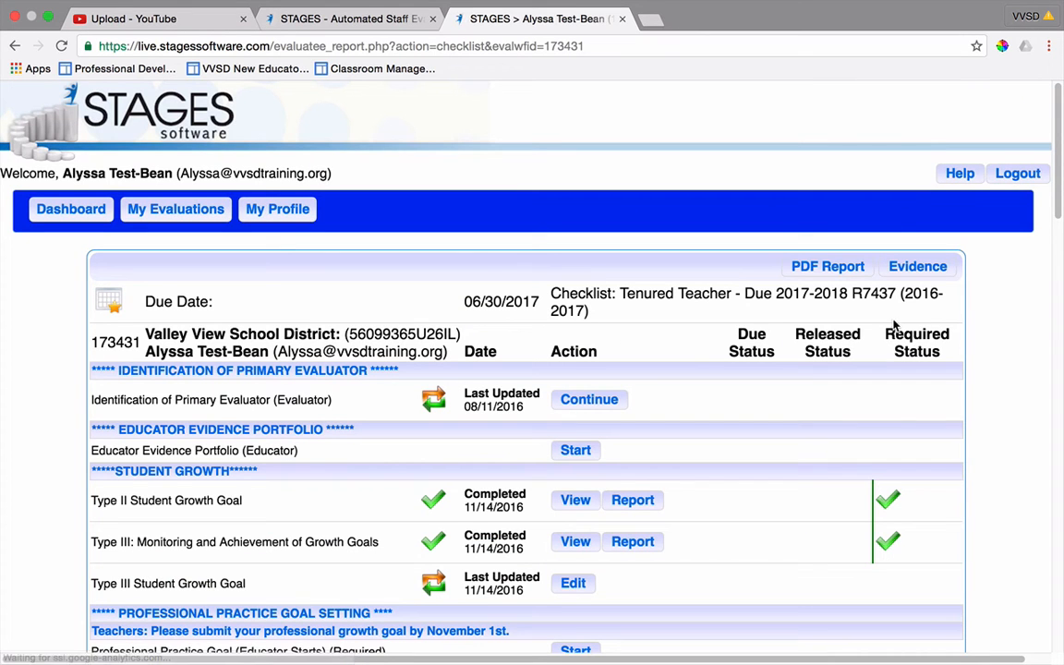
pyautogui.click(575, 586)
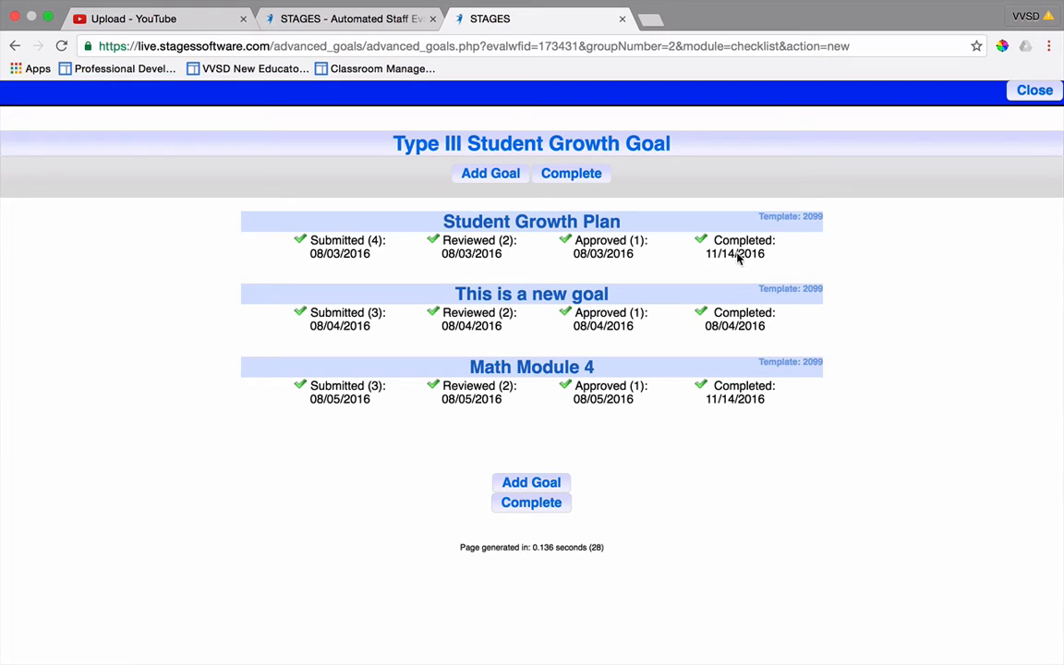
pyautogui.click(531, 503)
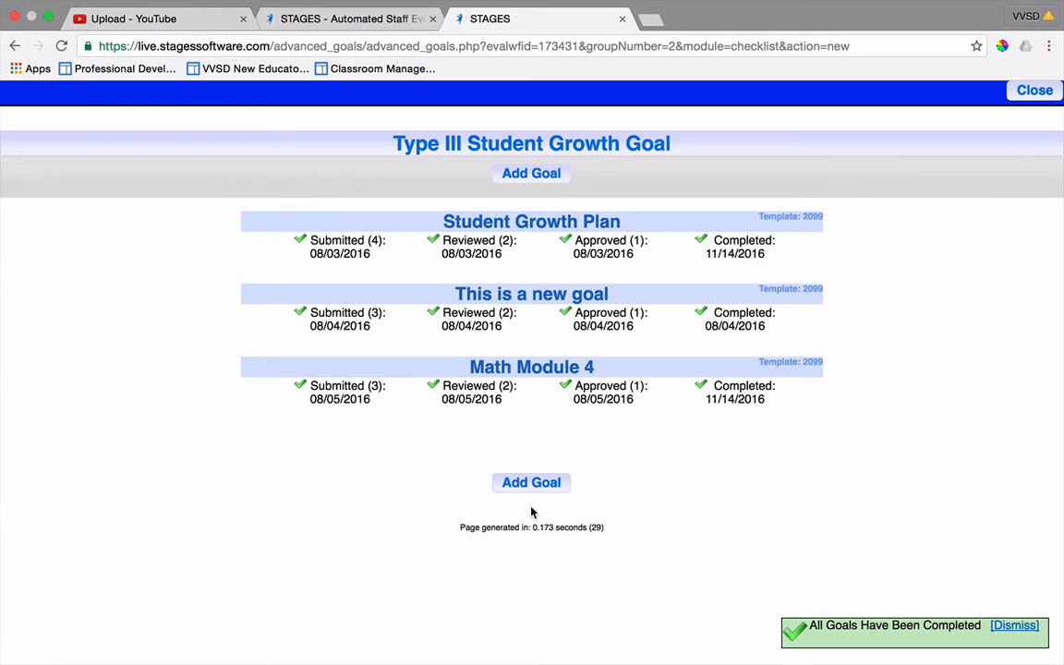
pyautogui.click(1039, 96)
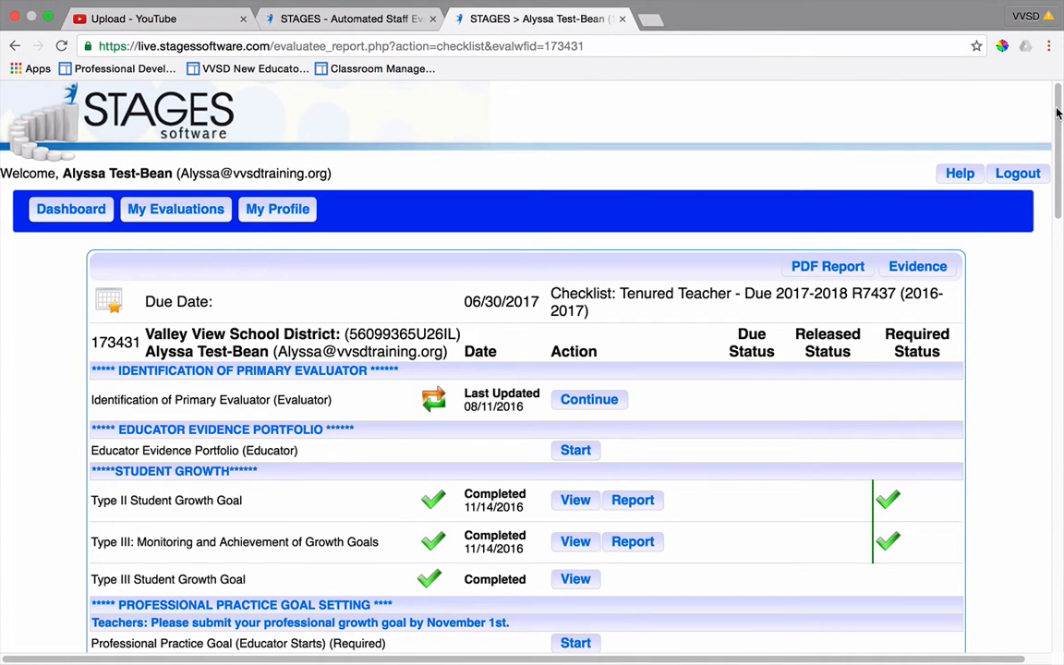
# Review the domains in the Summative Performance Component Ratings and return to the evaluation checklist
pyautogui.moveTo(1060, 116); pyautogui.dragTo(1062, 478)
pyautogui.click(580, 358)
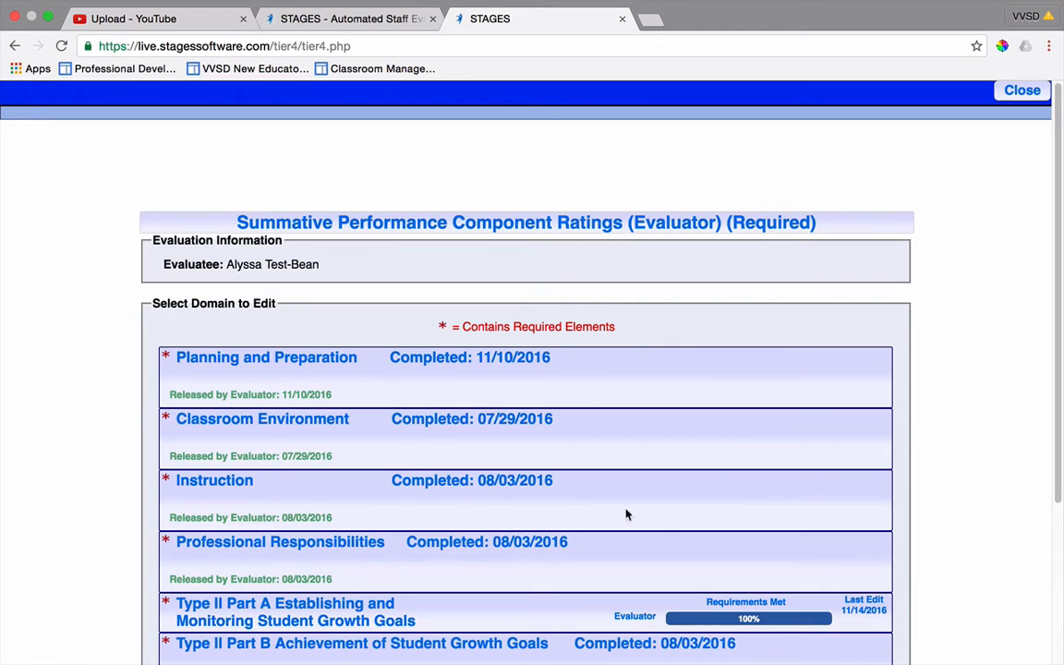
pyautogui.moveTo(1060, 265); pyautogui.dragTo(1062, 472)
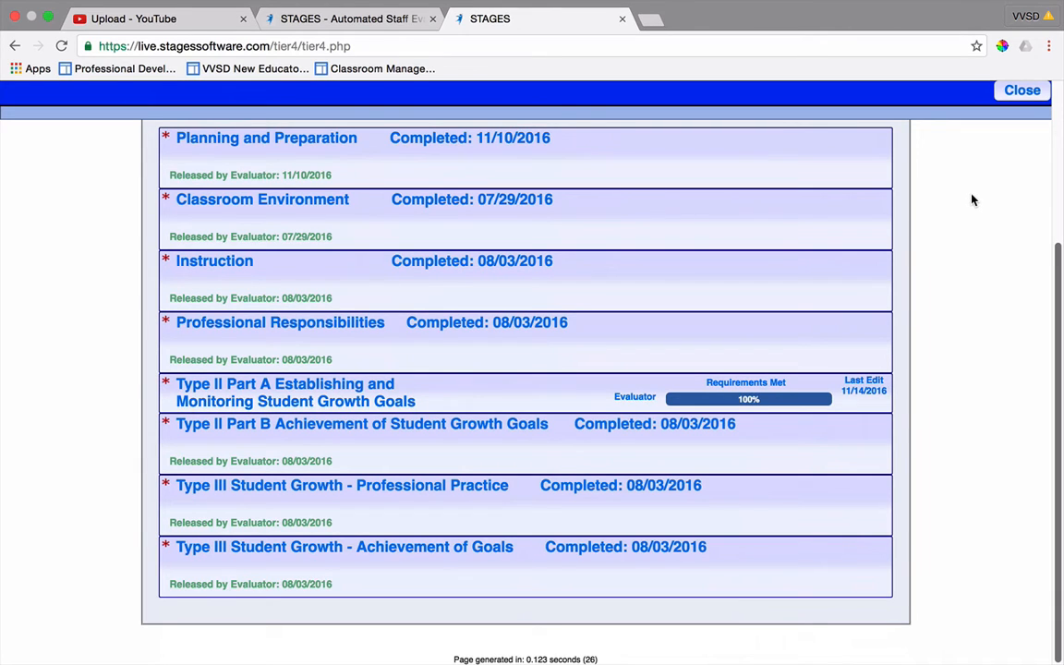
pyautogui.scroll(5, 694, 196)
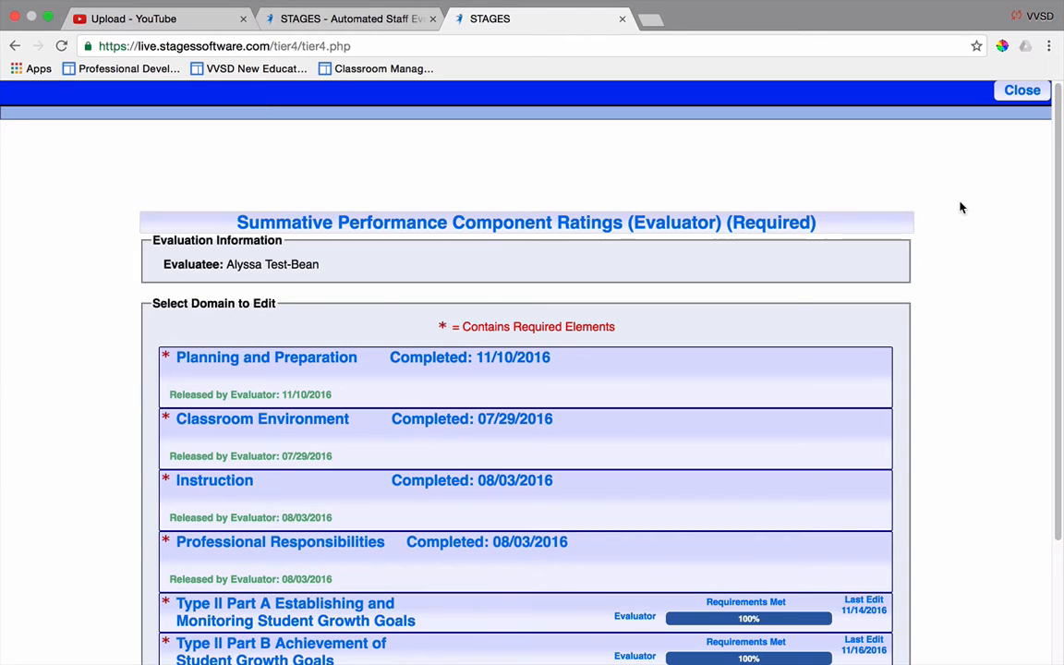
pyautogui.click(1013, 98)
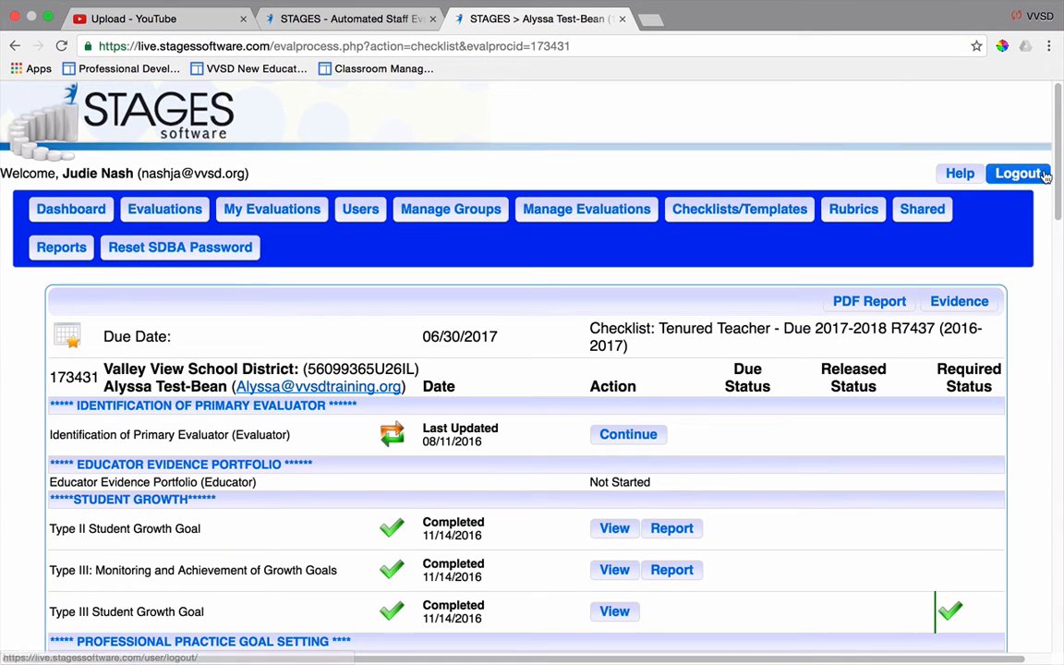
# Examine the evaluator's checklist from the Student Growth section down to the Educator Summative Evaluation section
pyautogui.scroll(-4, 1052, 194)
pyautogui.scroll(-2, 1060, 194)
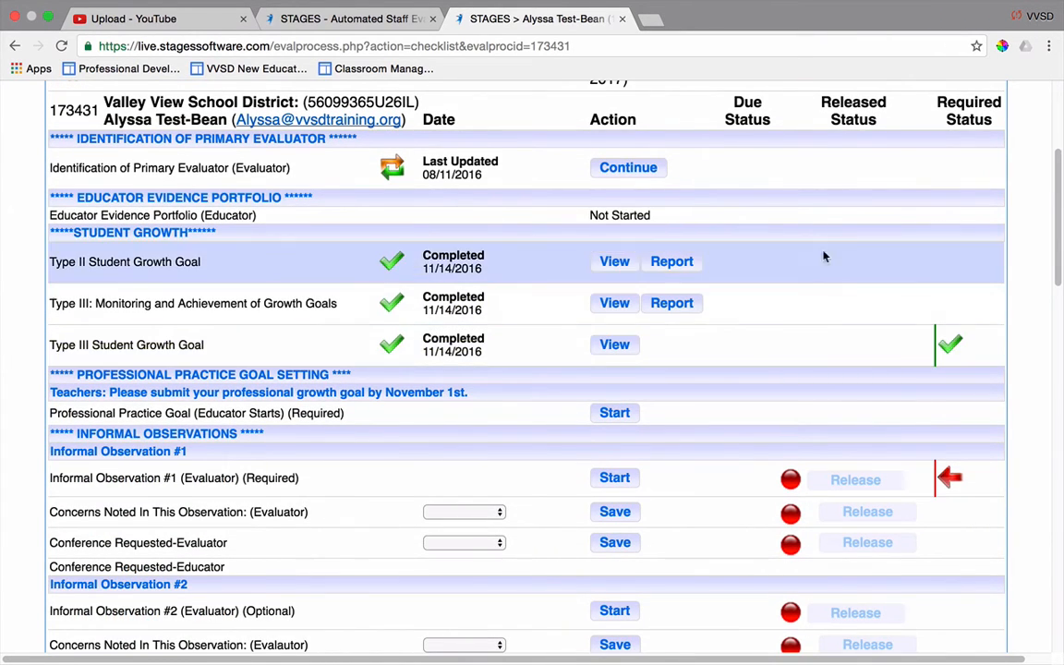
pyautogui.moveTo(1056, 178); pyautogui.dragTo(1011, 459)
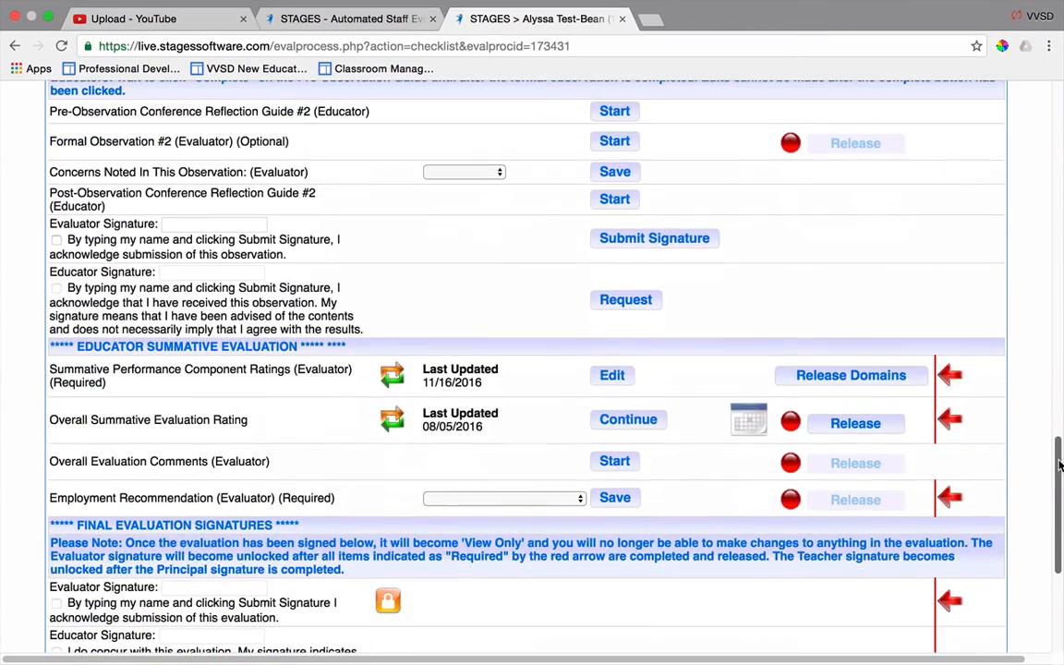
# Open the Type II Part A Establishing and Monitoring Student Growth Goals domain in the Summative Performance Component Ratings
pyautogui.click(613, 376)
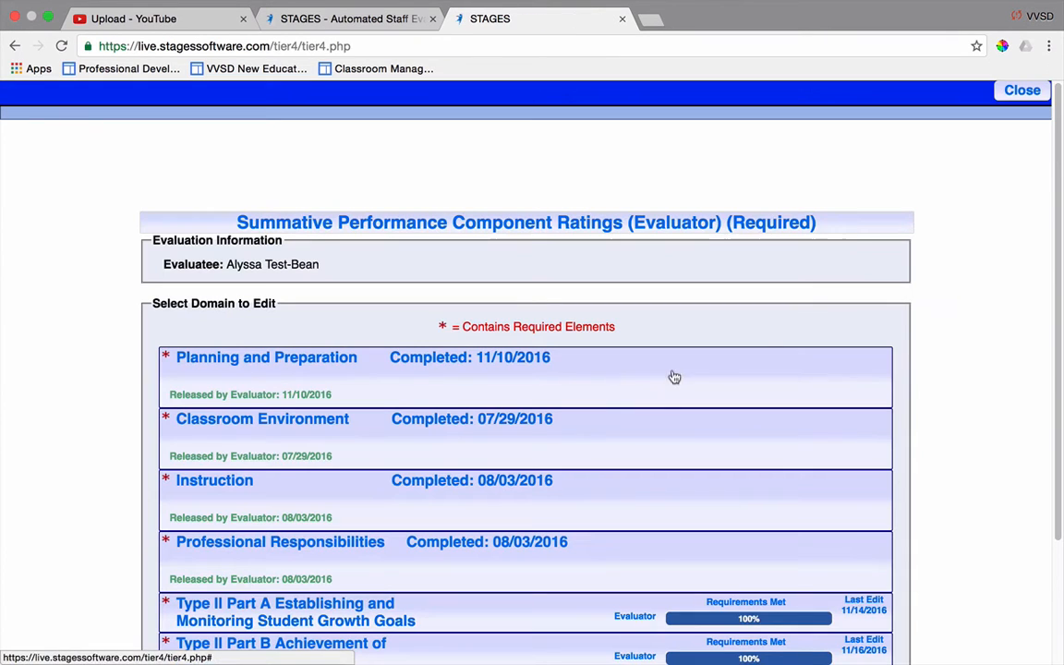
pyautogui.scroll(-3, 473, 248)
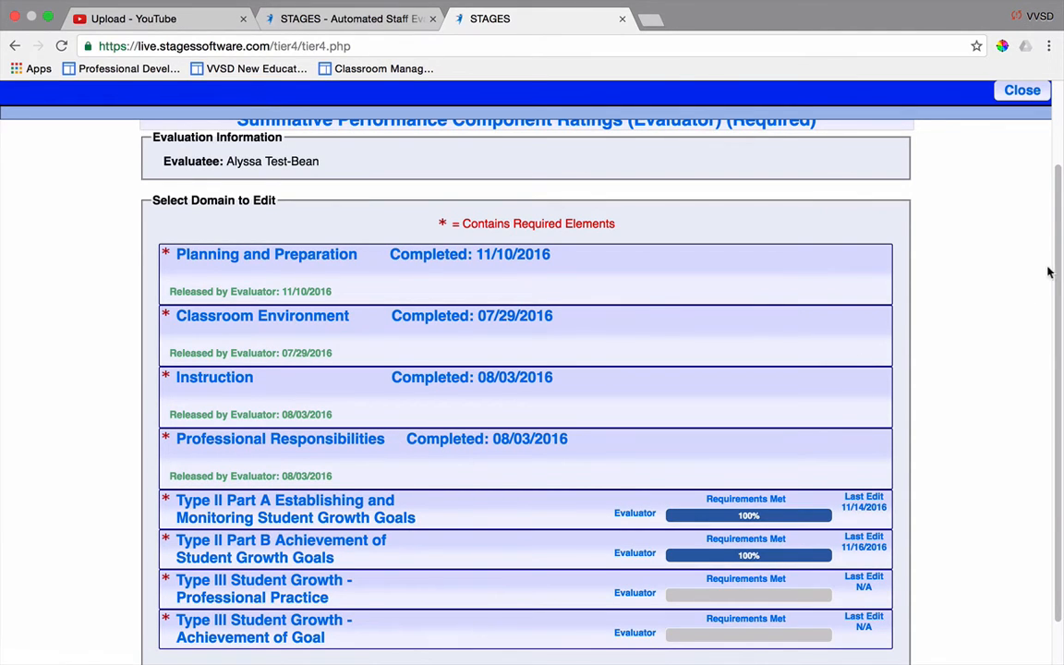
pyautogui.scroll(-2, 1057, 332)
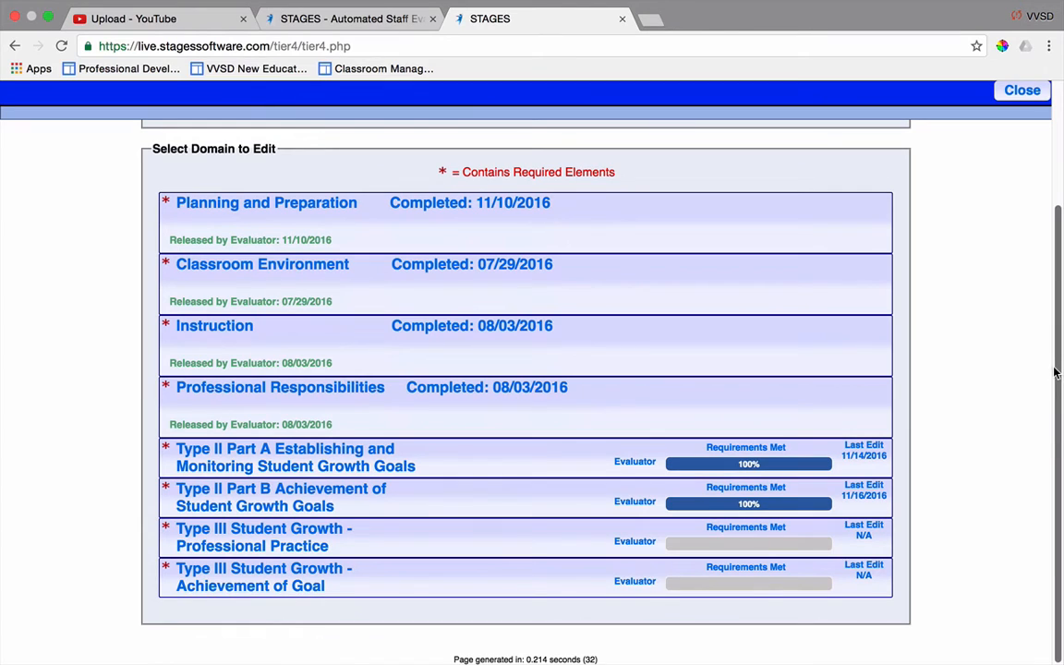
pyautogui.click(351, 458)
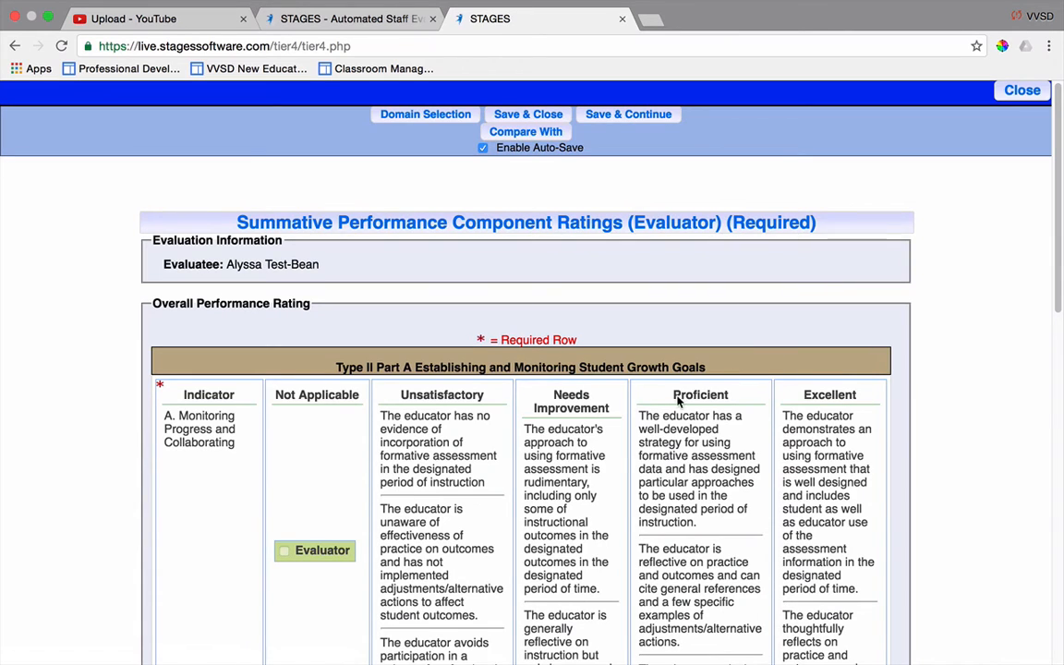
pyautogui.moveTo(1059, 216); pyautogui.dragTo(1060, 367)
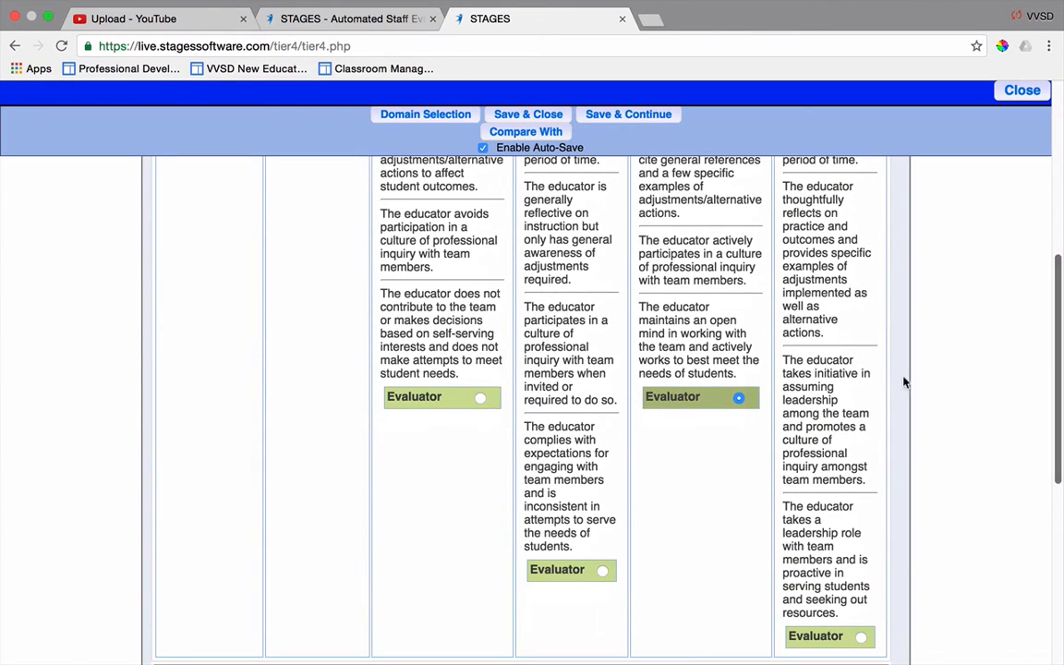
# Try the Needs Improvement, Excellent and Unsatisfactory ratings for Monitoring Progress and Collaborating, finishing on Proficient
pyautogui.click(601, 571)
pyautogui.click(860, 636)
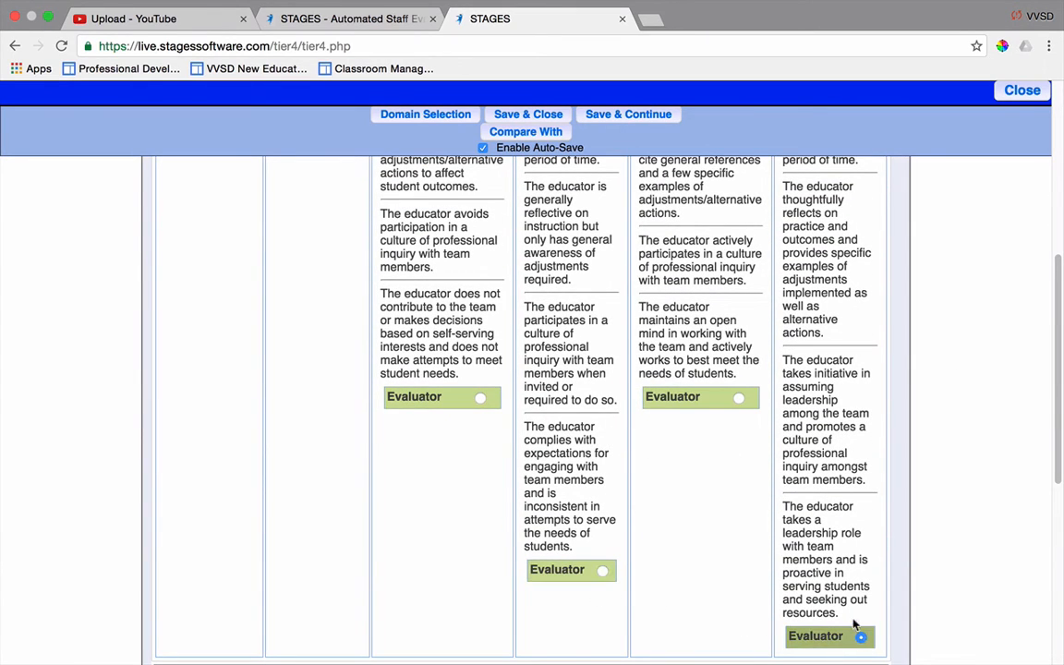
pyautogui.click(479, 398)
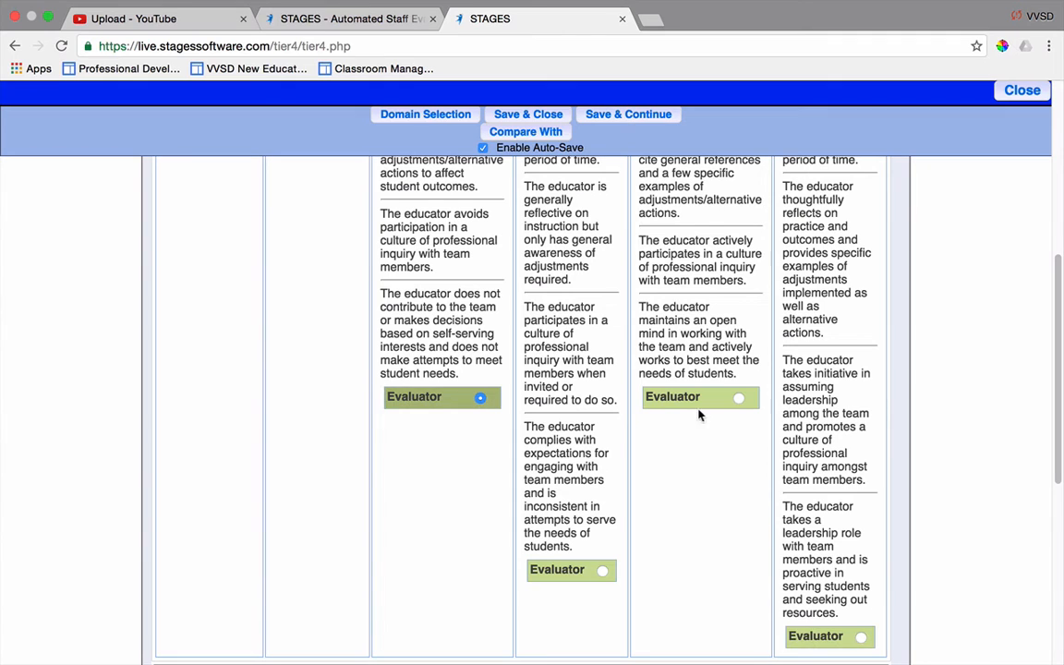
pyautogui.click(739, 399)
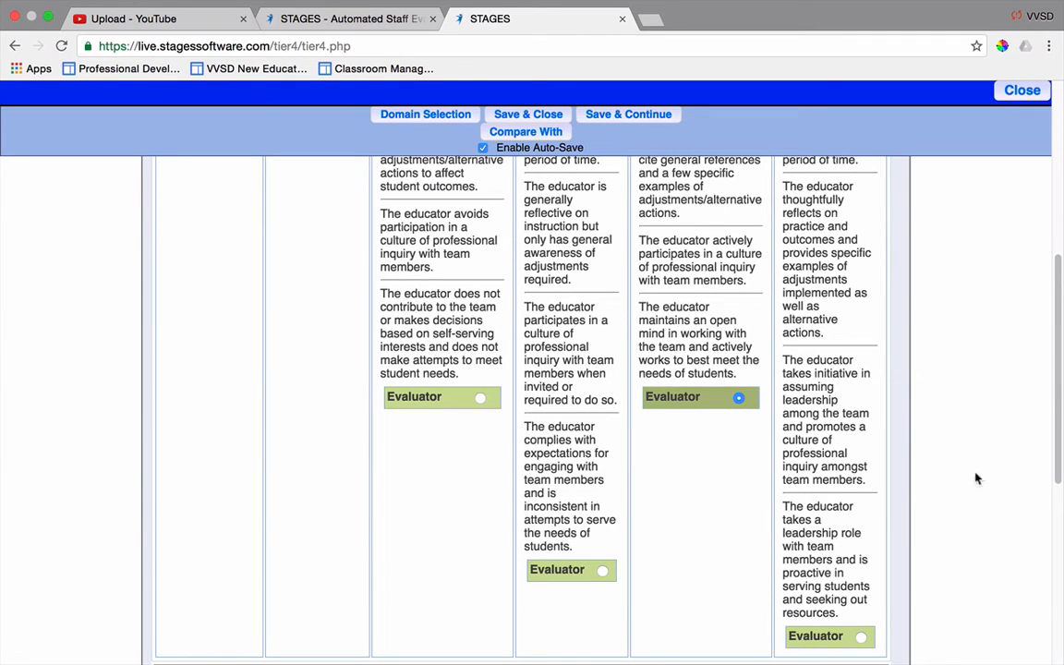
# Compare the Type II Part A rating with the Type II Student Growth Goal module
pyautogui.moveTo(1059, 466); pyautogui.dragTo(1060, 291)
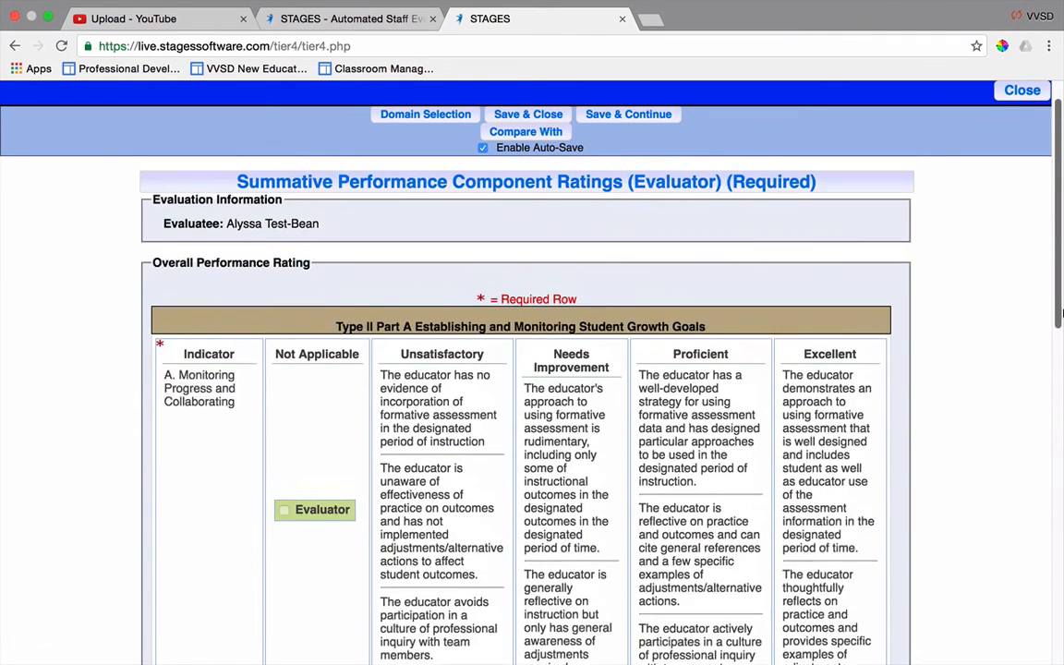
pyautogui.click(547, 132)
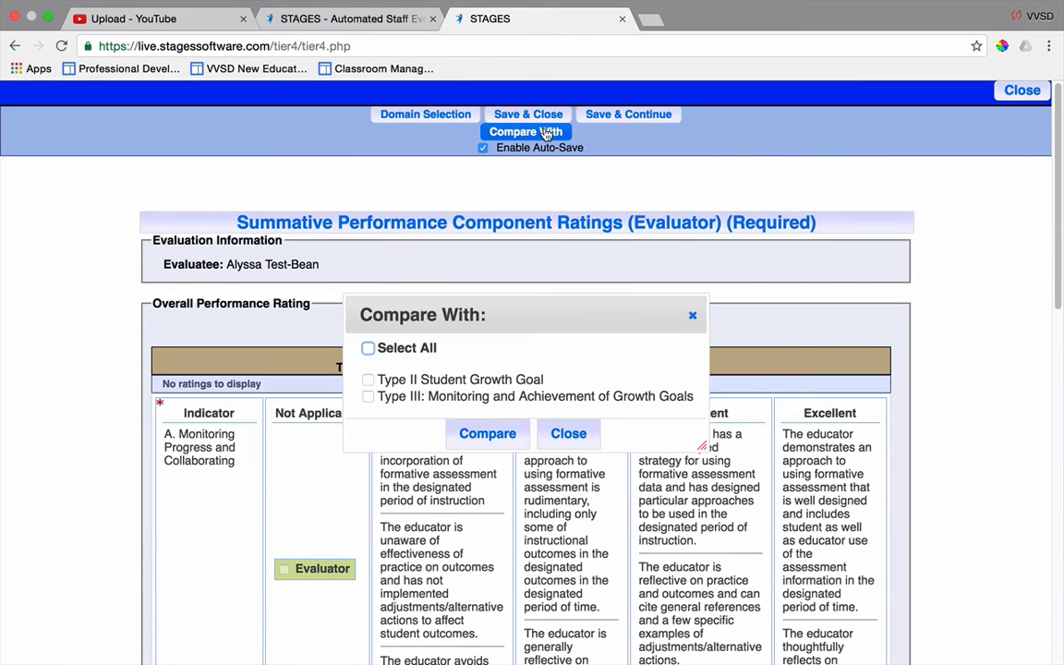
pyautogui.click(367, 381)
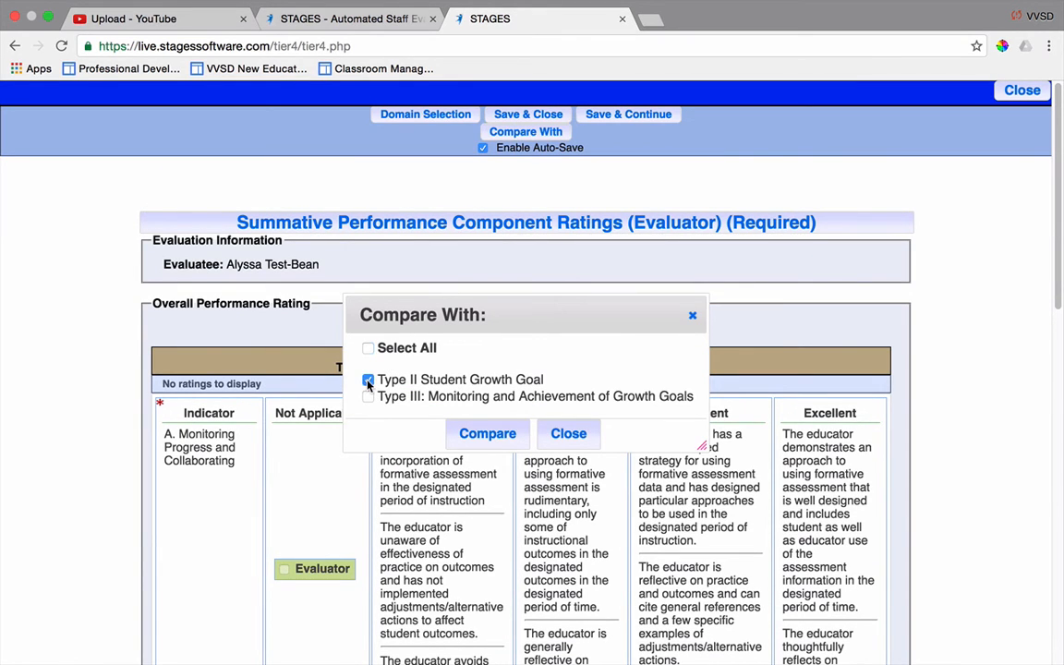
pyautogui.click(484, 435)
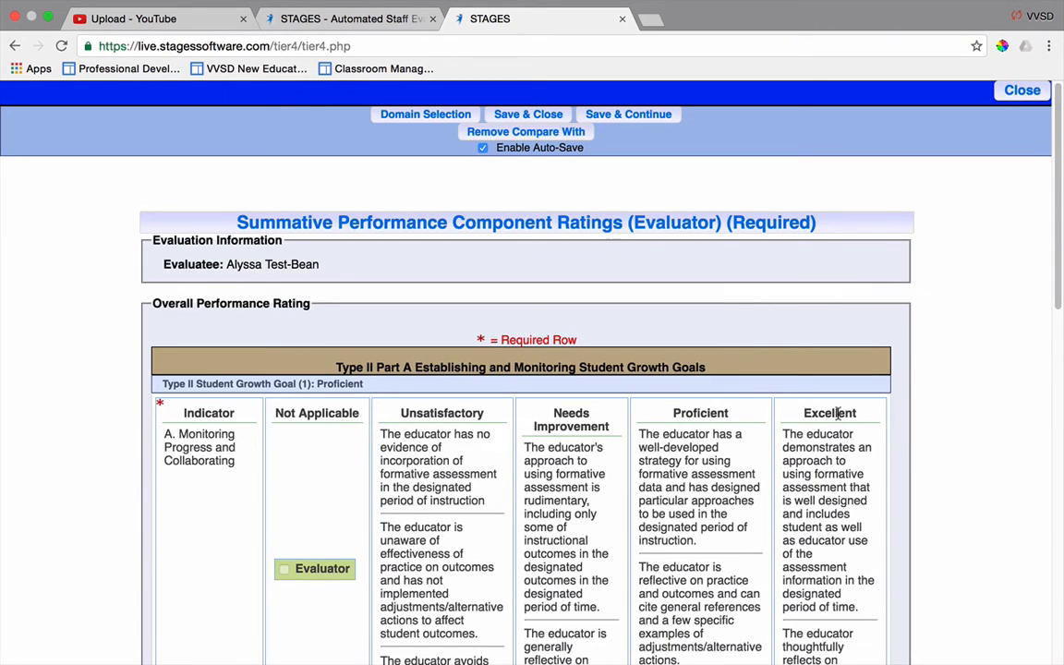
# Review the Type II Part B Achievement of Student Growth Goals rating against the compared goal, and save and close the domain
pyautogui.moveTo(1058, 222); pyautogui.dragTo(1054, 265)
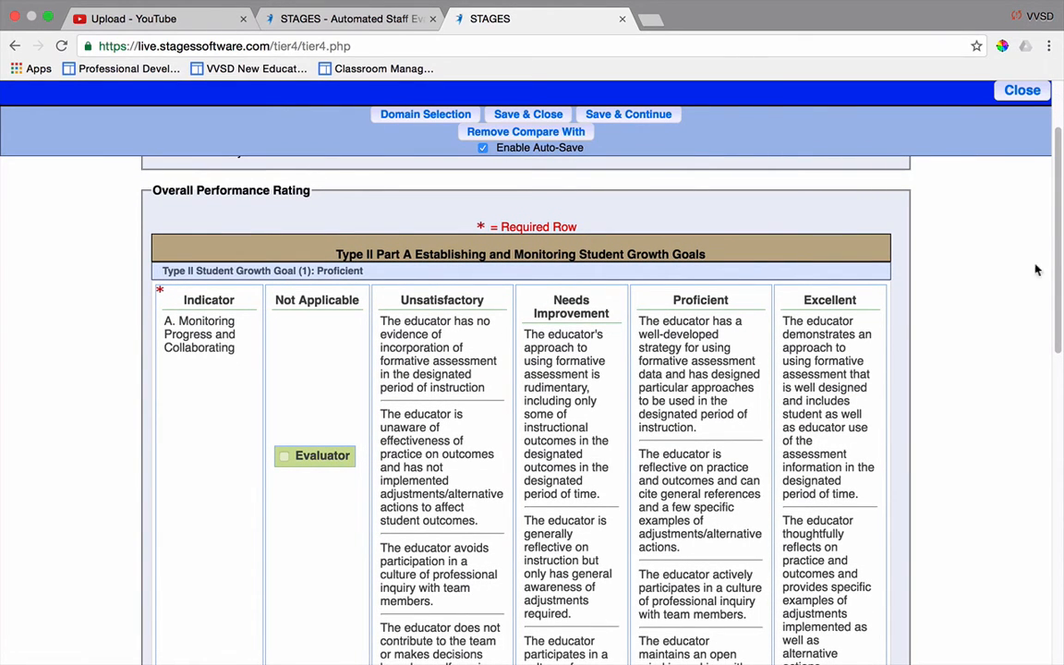
pyautogui.scroll(-10, 1058, 235)
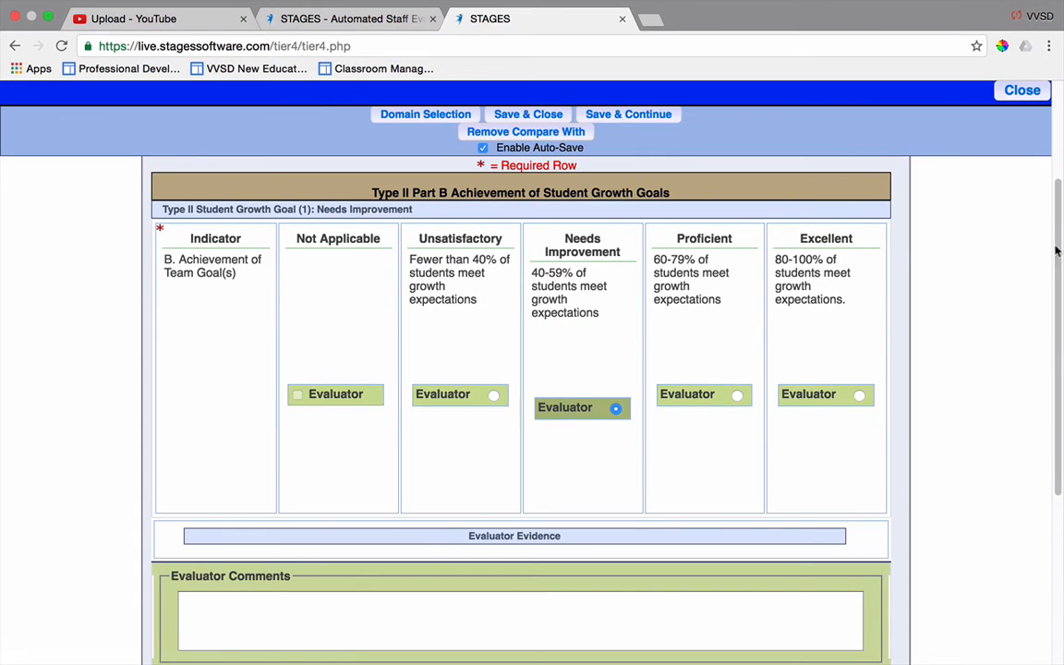
pyautogui.scroll(-4, 1058, 258)
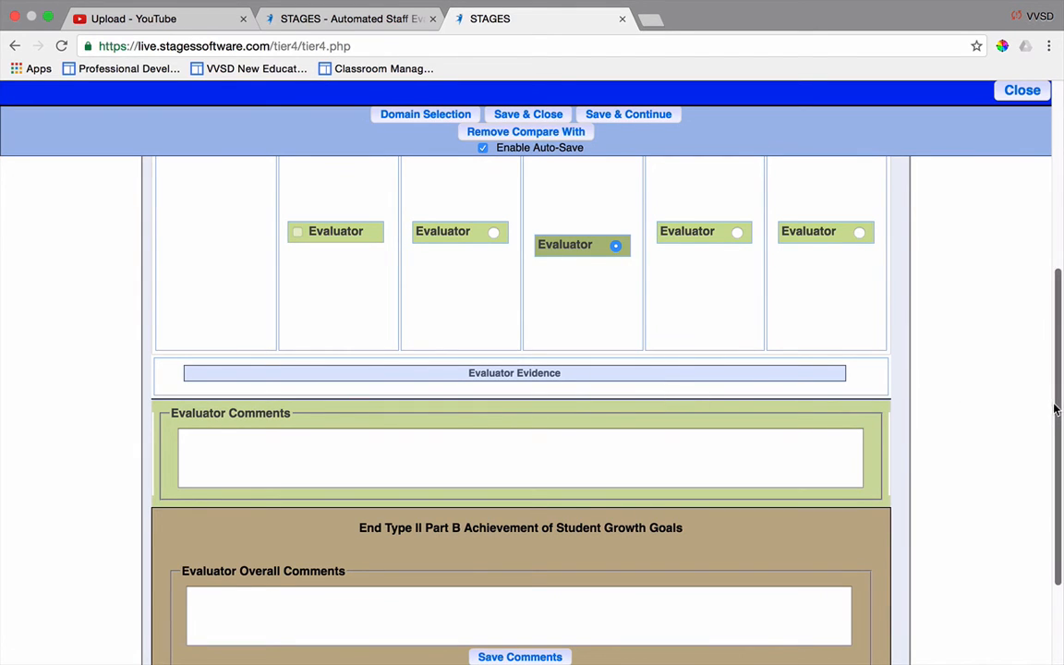
pyautogui.moveTo(1060, 412); pyautogui.dragTo(1057, 261)
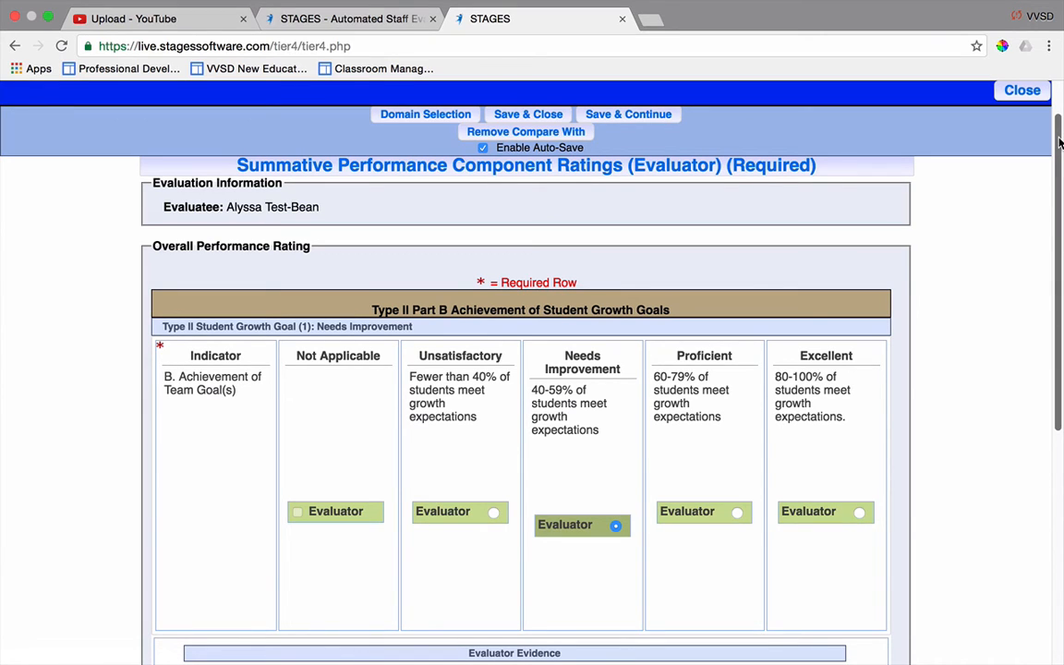
pyautogui.scroll(-1, 1059, 140)
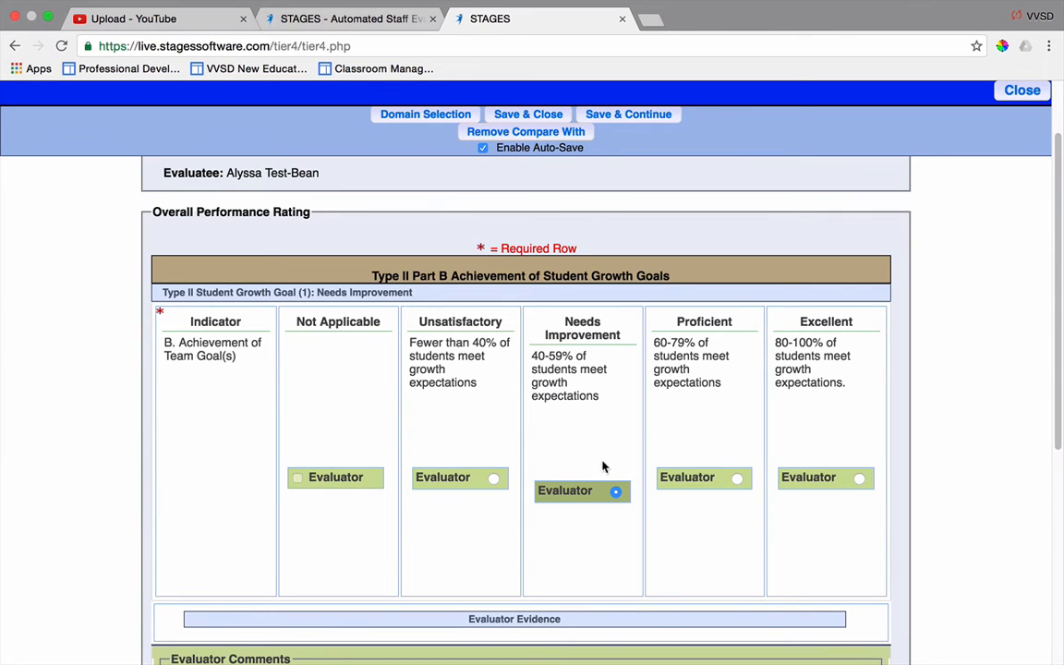
pyautogui.scroll(-5, 1056, 321)
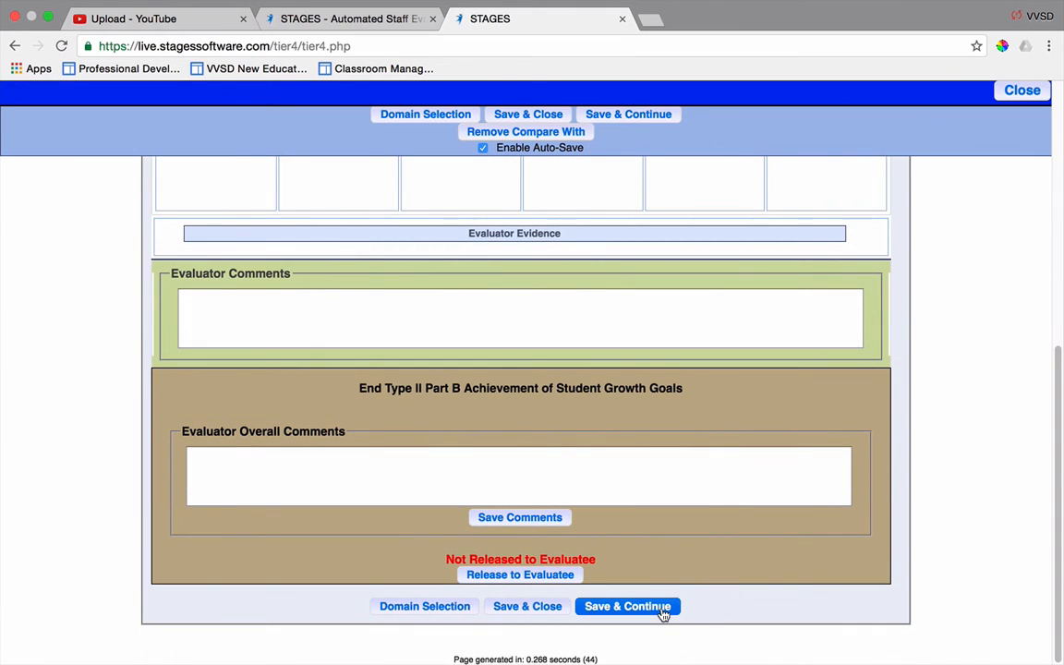
pyautogui.click(566, 607)
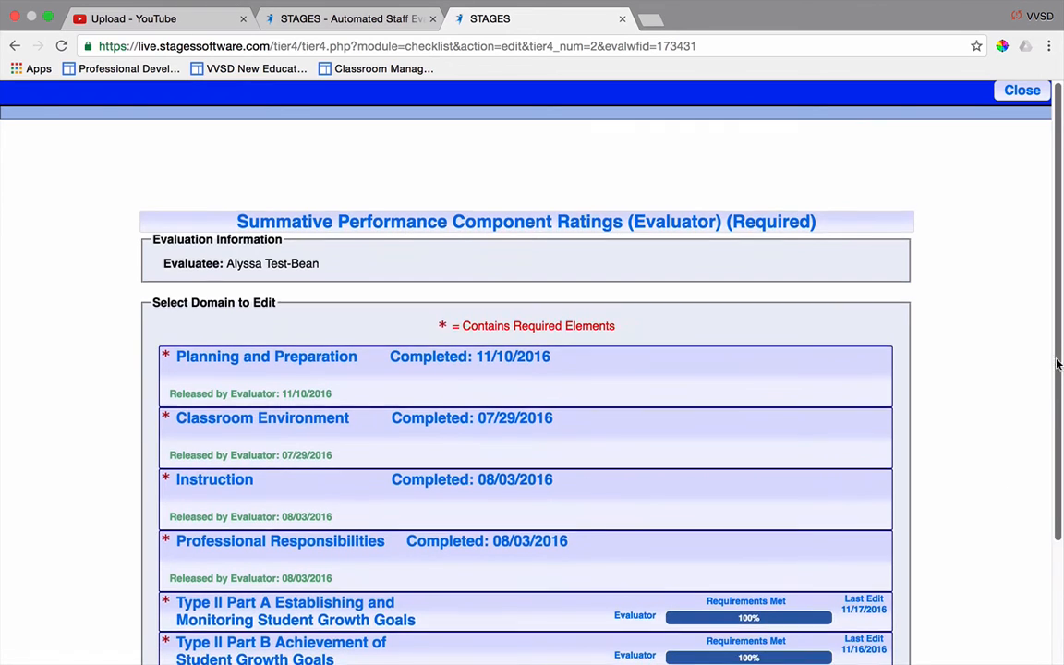
# Open the Type III Student Growth - Professional Practice domain and compare it with Type III: Monitoring and Achievement of Growth Goals
pyautogui.scroll(-3, 1058, 363)
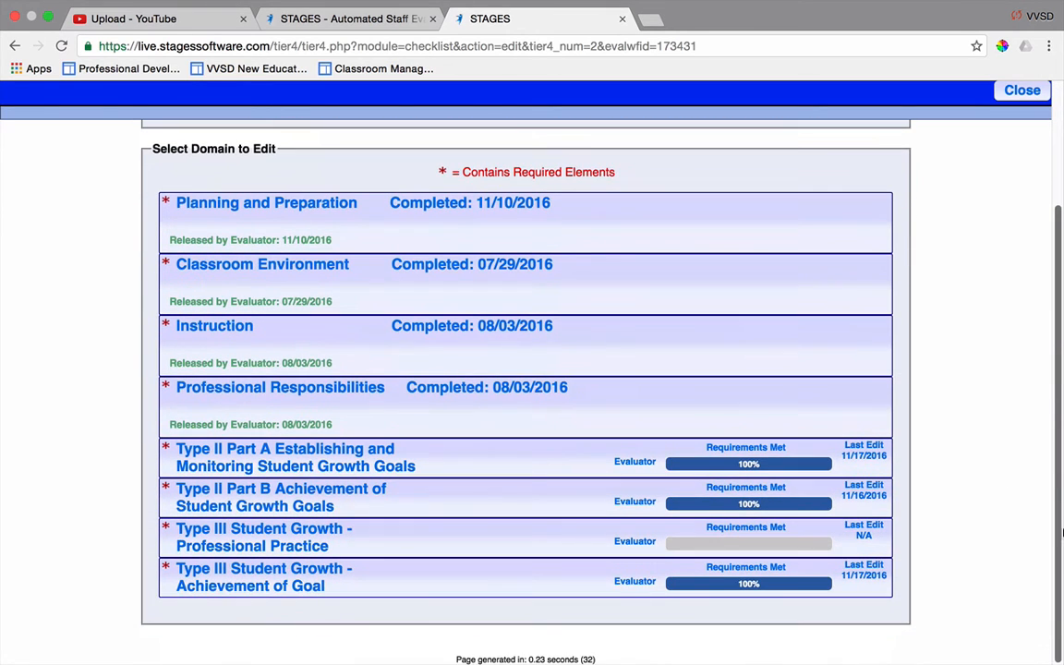
pyautogui.click(337, 543)
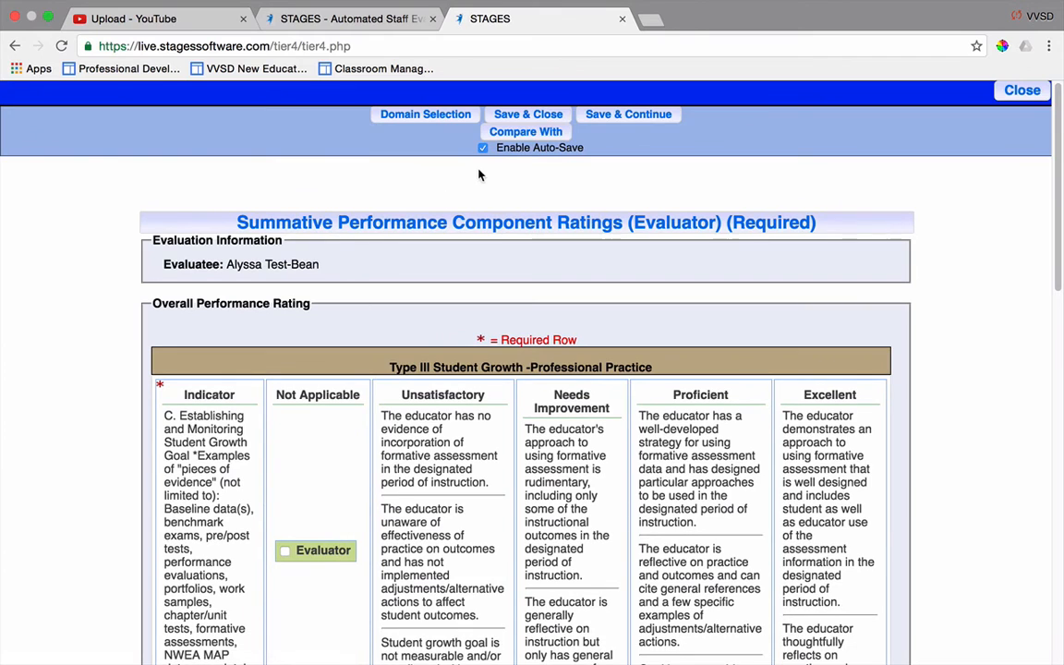
pyautogui.click(499, 131)
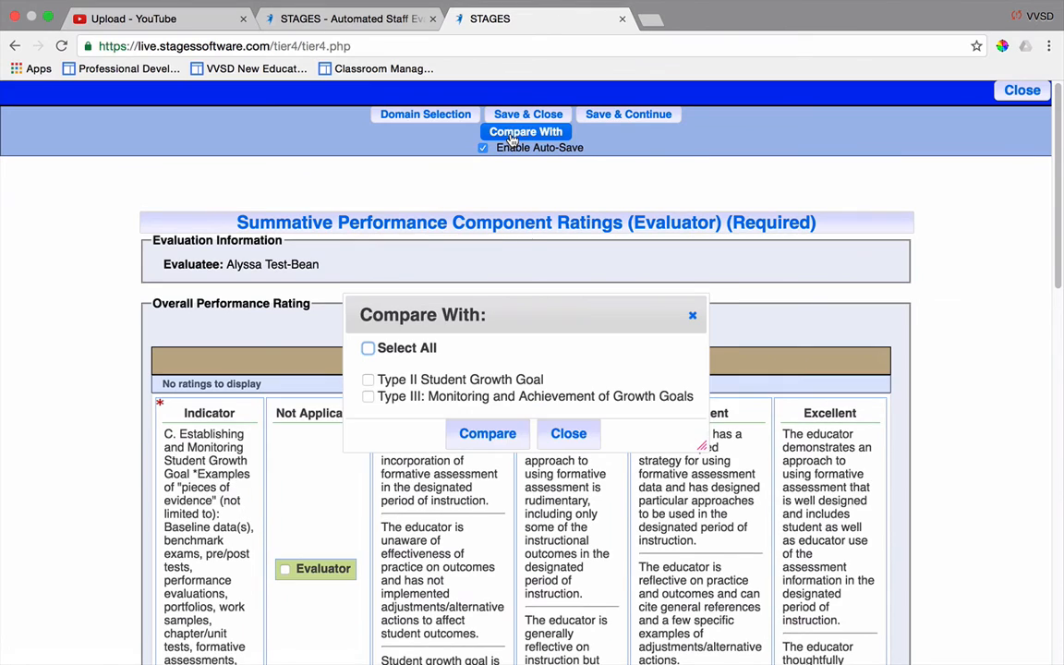
pyautogui.click(368, 397)
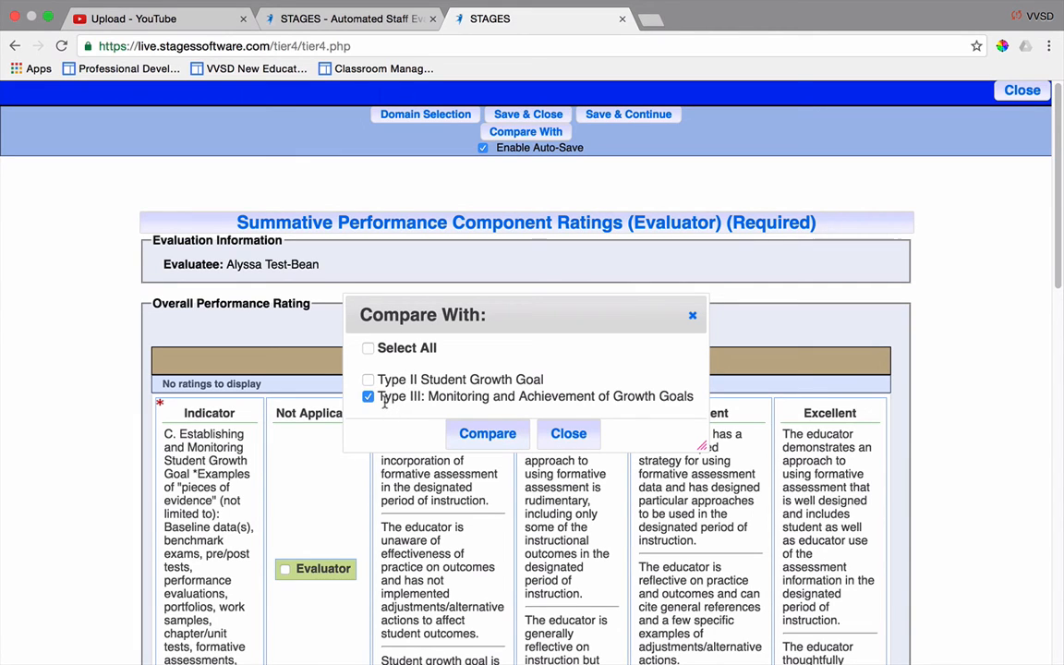
pyautogui.click(459, 433)
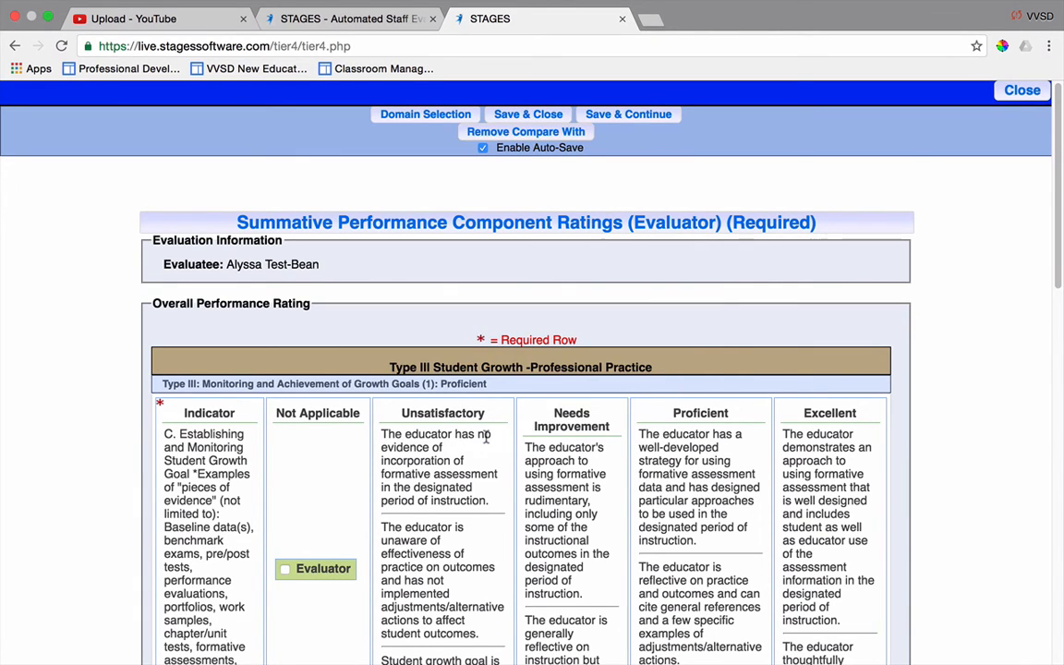
# Rate the Establishing and Monitoring Student Growth Goal indicator as Proficient, and save and close the domain
pyautogui.scroll(-3, 488, 277)
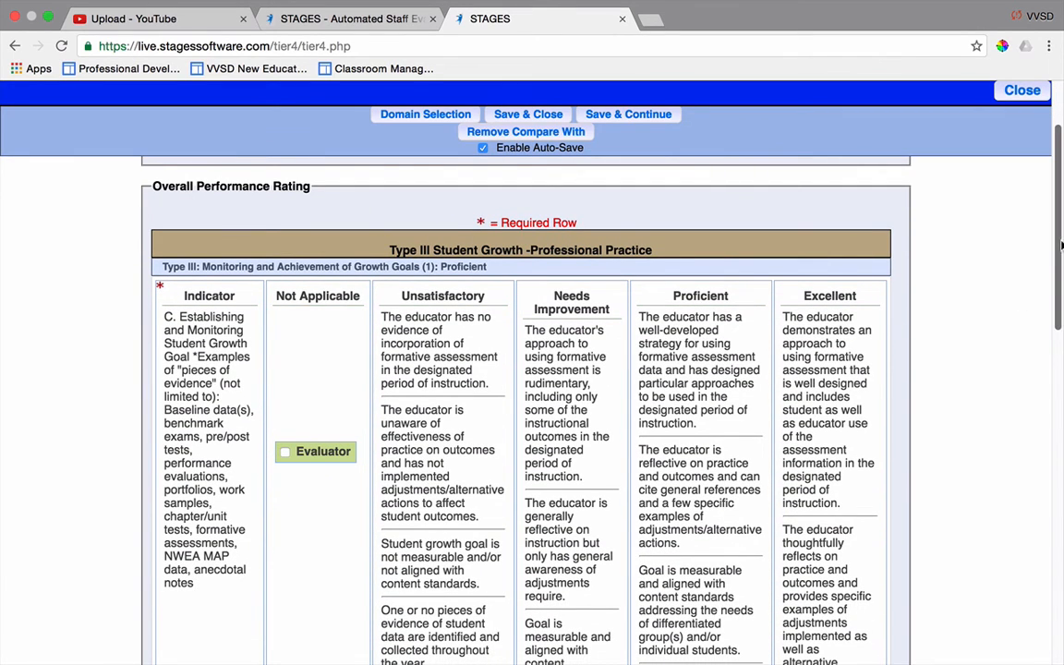
pyautogui.scroll(-4, 1061, 301)
pyautogui.moveTo(1061, 301); pyautogui.dragTo(1062, 356)
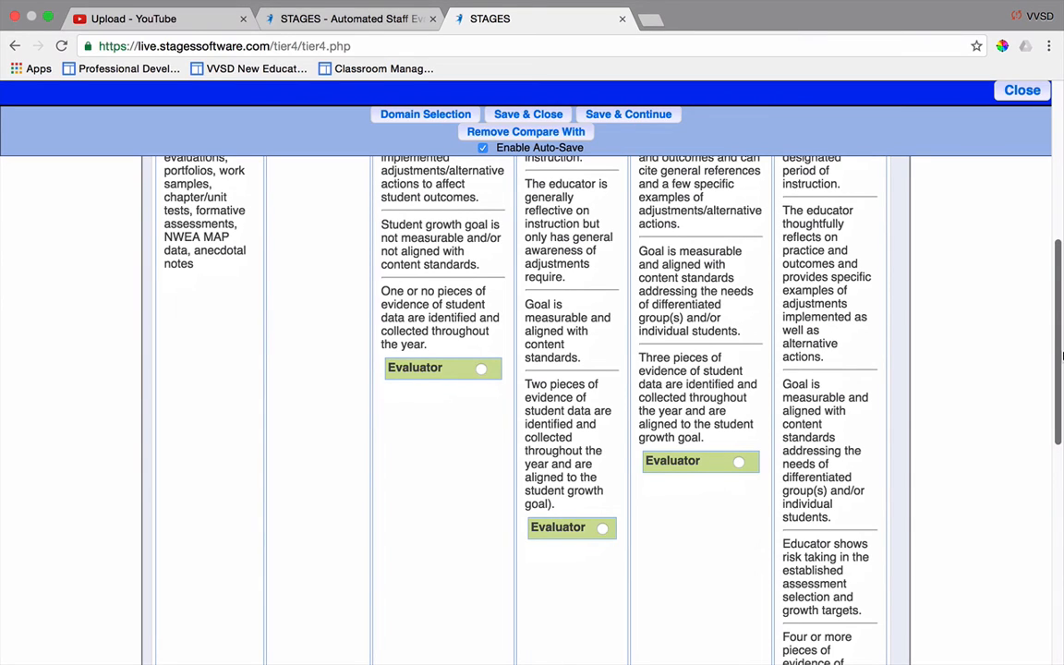
pyautogui.moveTo(1062, 355); pyautogui.dragTo(1062, 353)
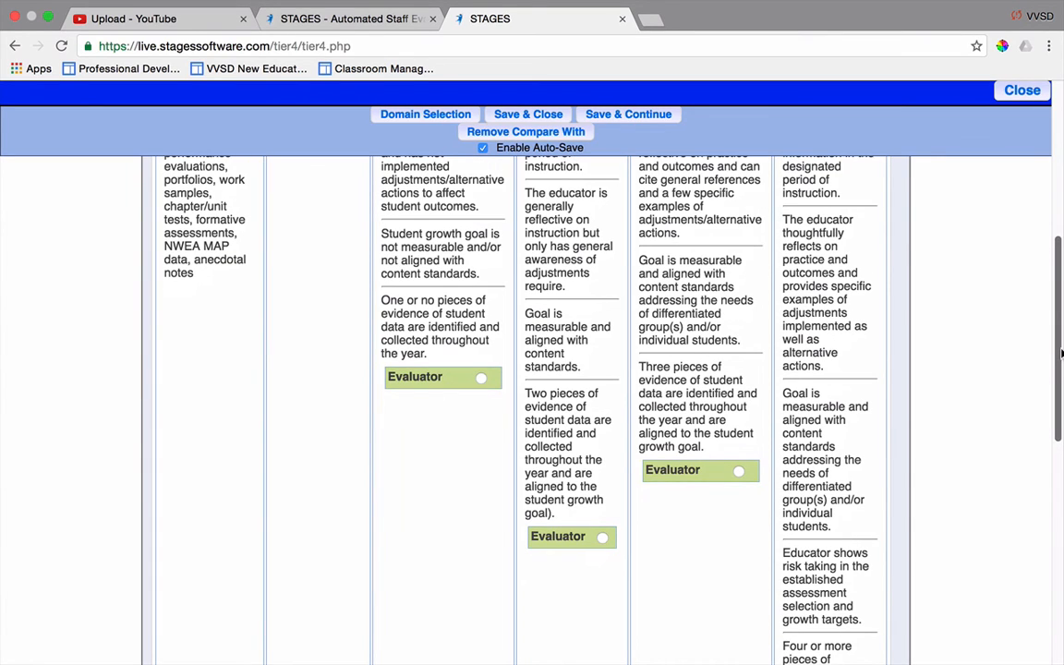
pyautogui.click(739, 471)
pyautogui.scroll(-10, 937, 305)
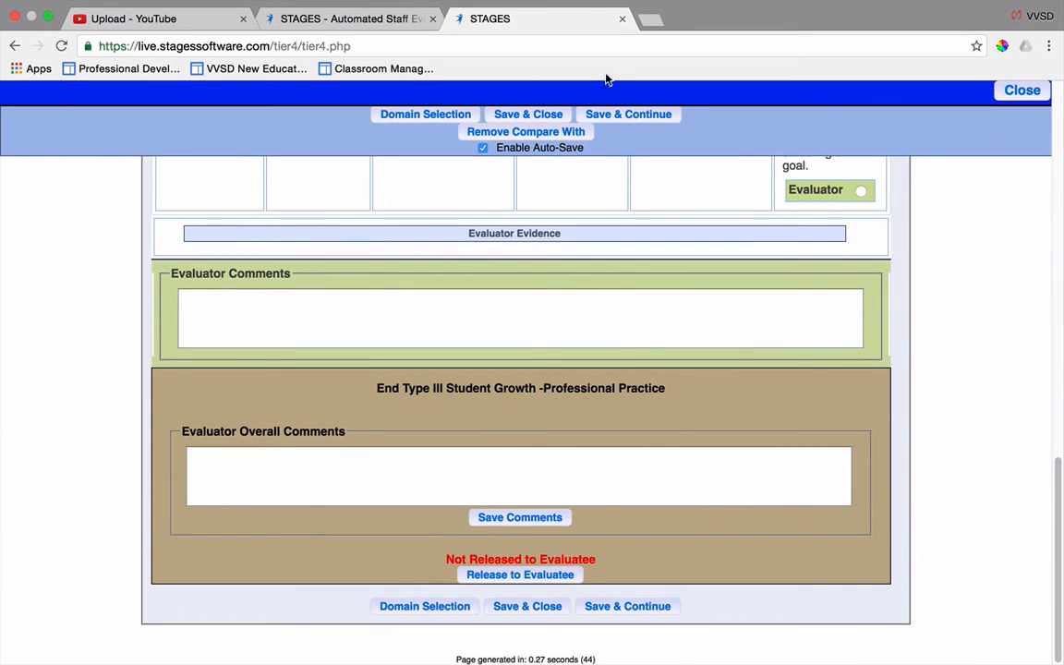
pyautogui.click(550, 116)
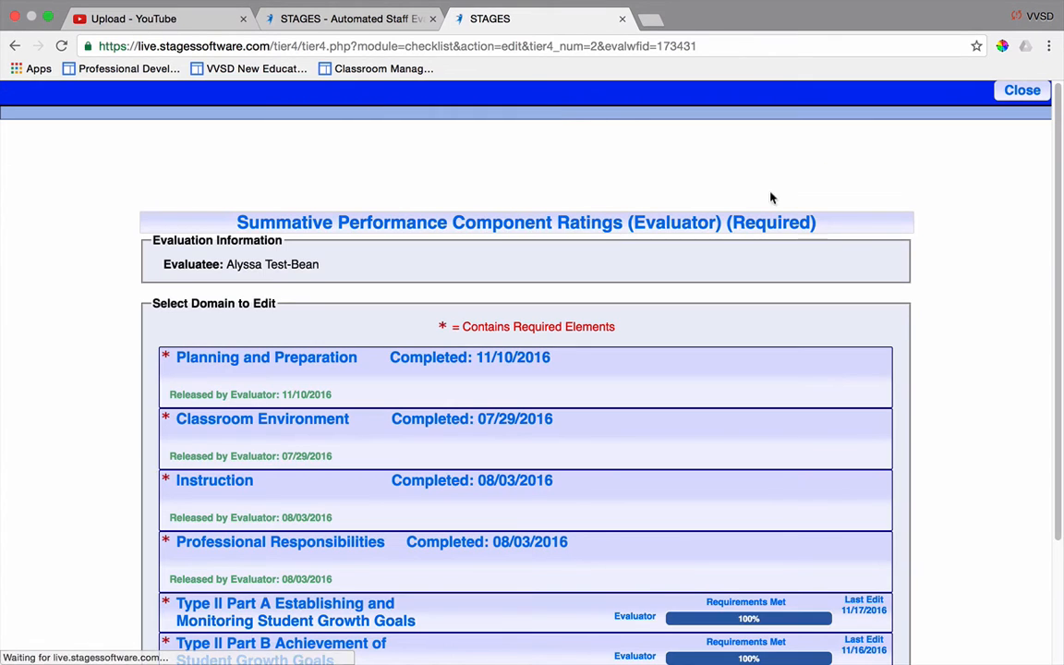
# Check the domain completion, return to the evaluation checklist and open the Overall Summative Evaluation Rating
pyautogui.scroll(-4, 1059, 230)
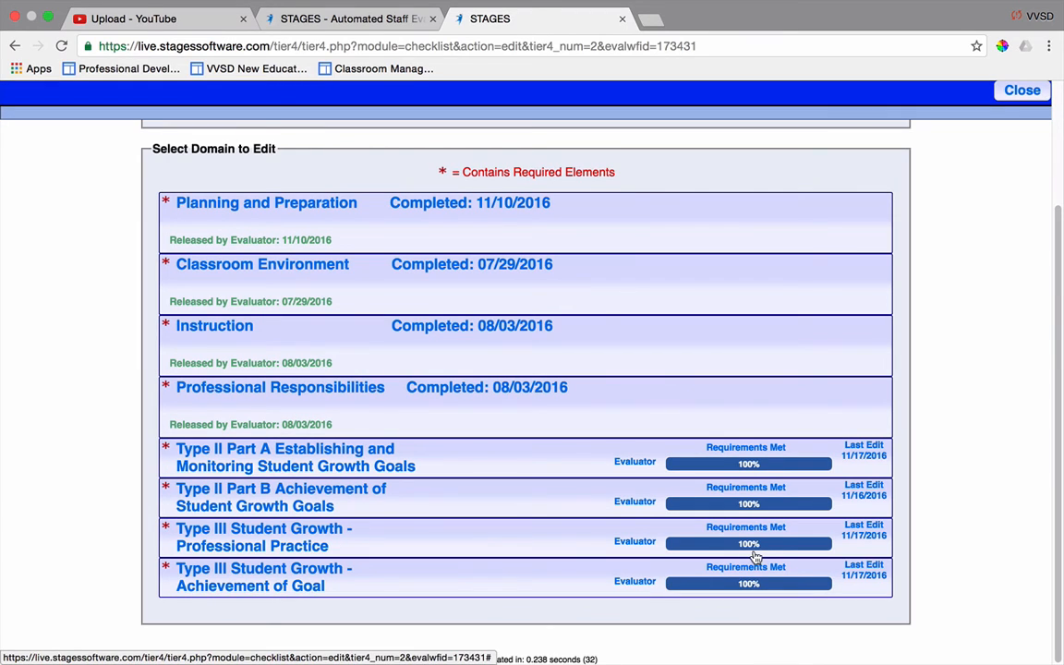
pyautogui.click(1022, 91)
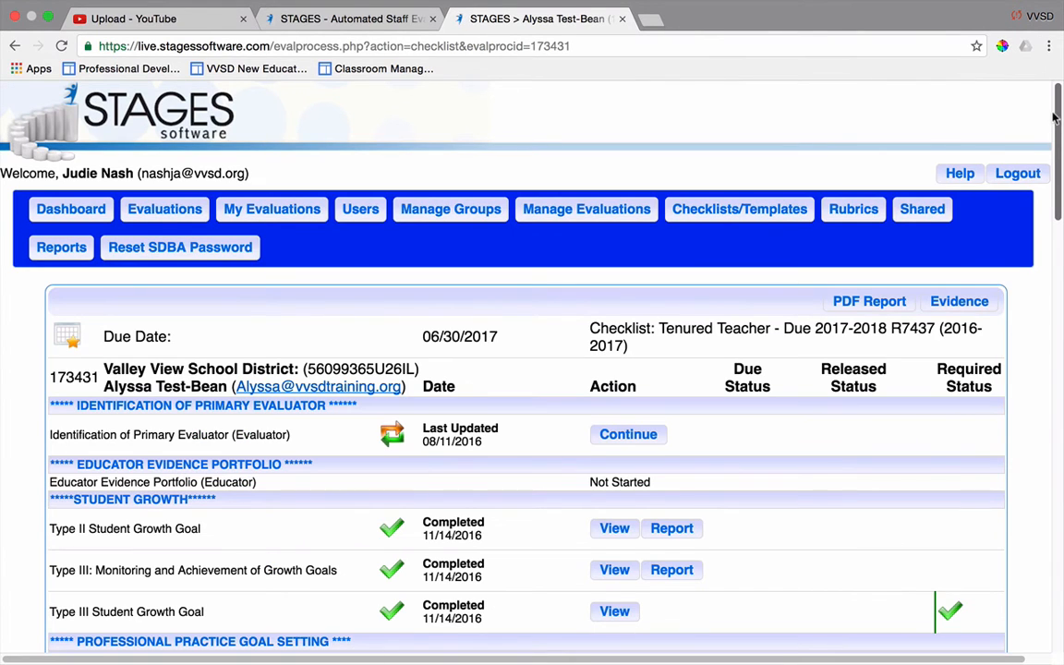
pyautogui.moveTo(1061, 109); pyautogui.dragTo(1061, 438)
pyautogui.moveTo(182, 442)
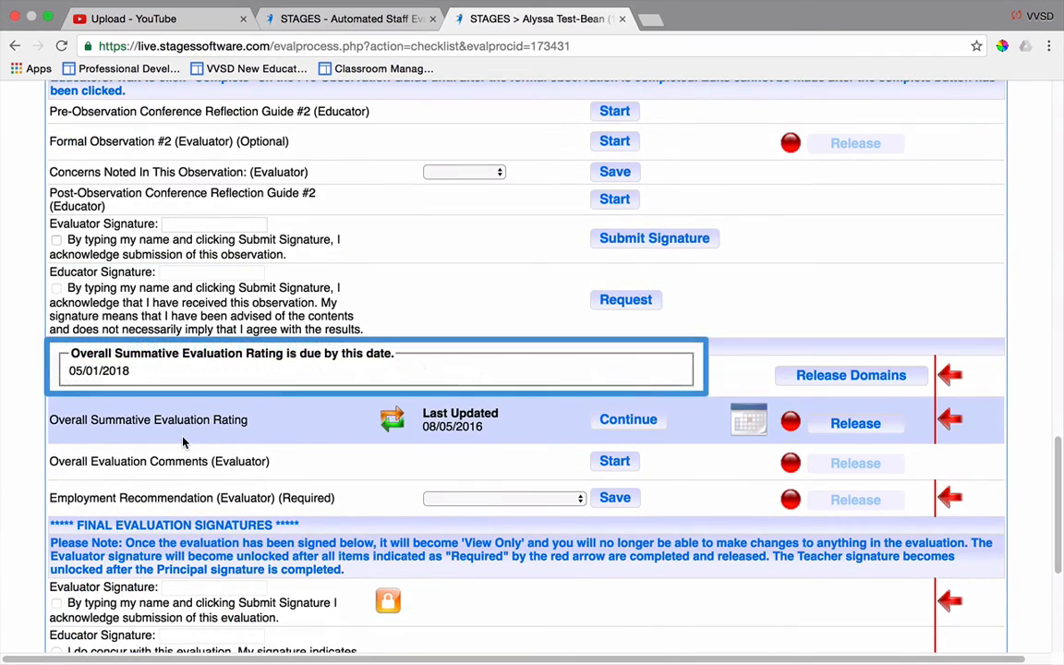
pyautogui.click(631, 429)
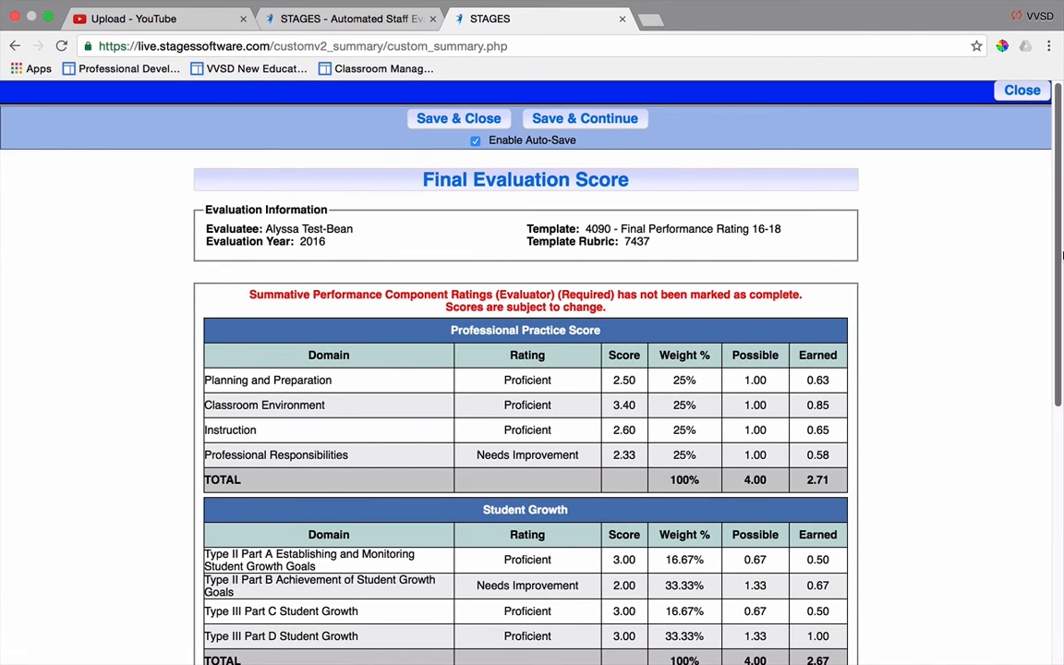
# Review the Final Evaluation Score tables and results, and return to the checklist's Student Growth section
pyautogui.scroll(-5, 1059, 256)
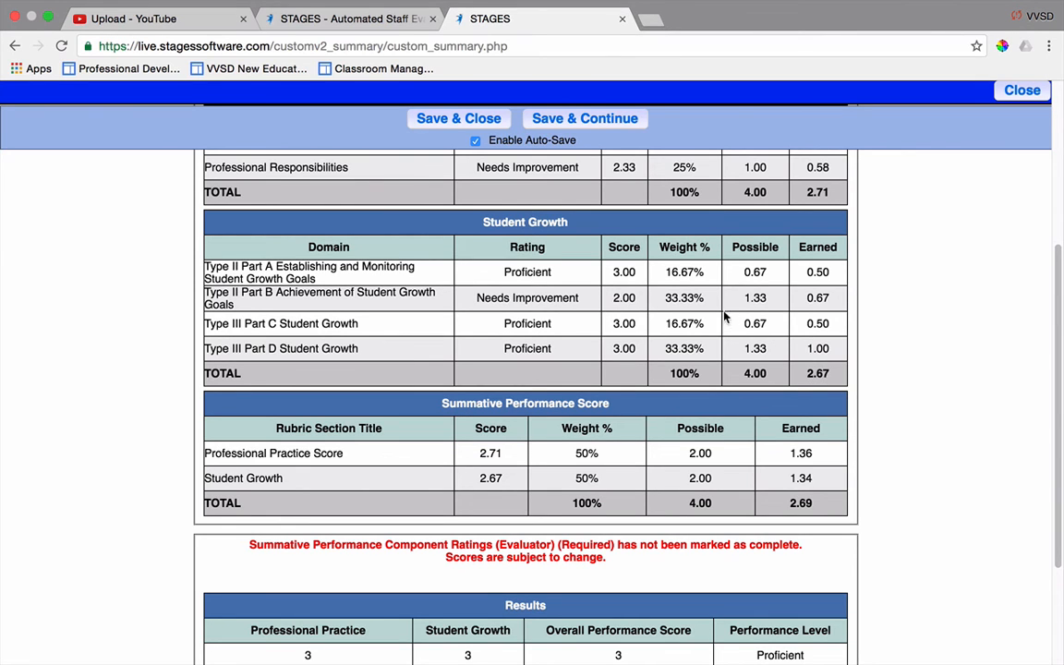
pyautogui.moveTo(1061, 310); pyautogui.dragTo(1060, 381)
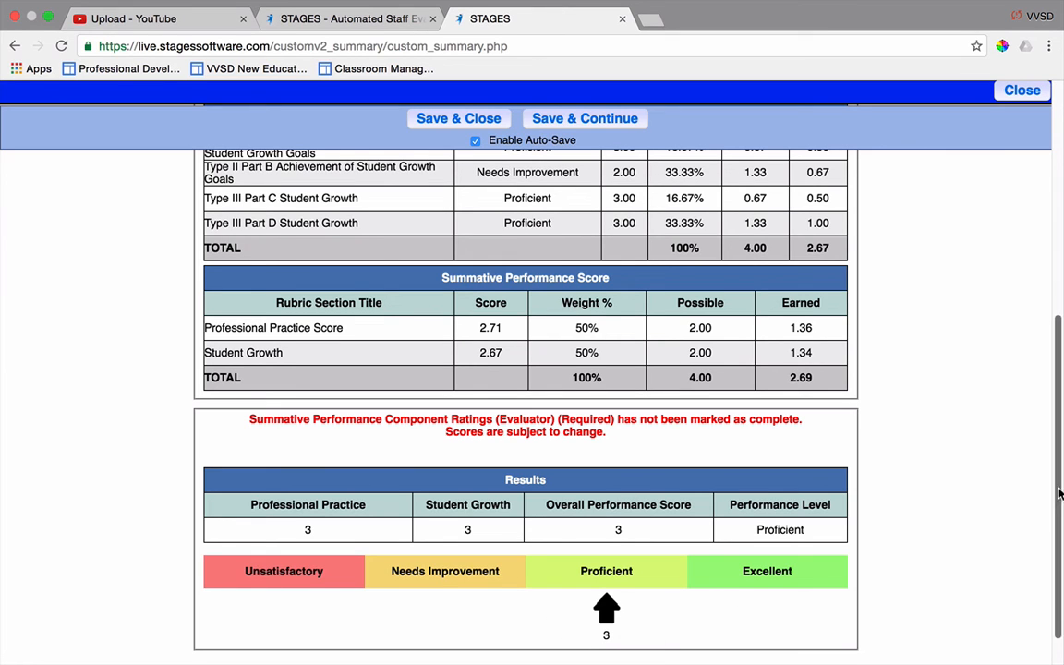
pyautogui.moveTo(1061, 495); pyautogui.dragTo(1061, 268)
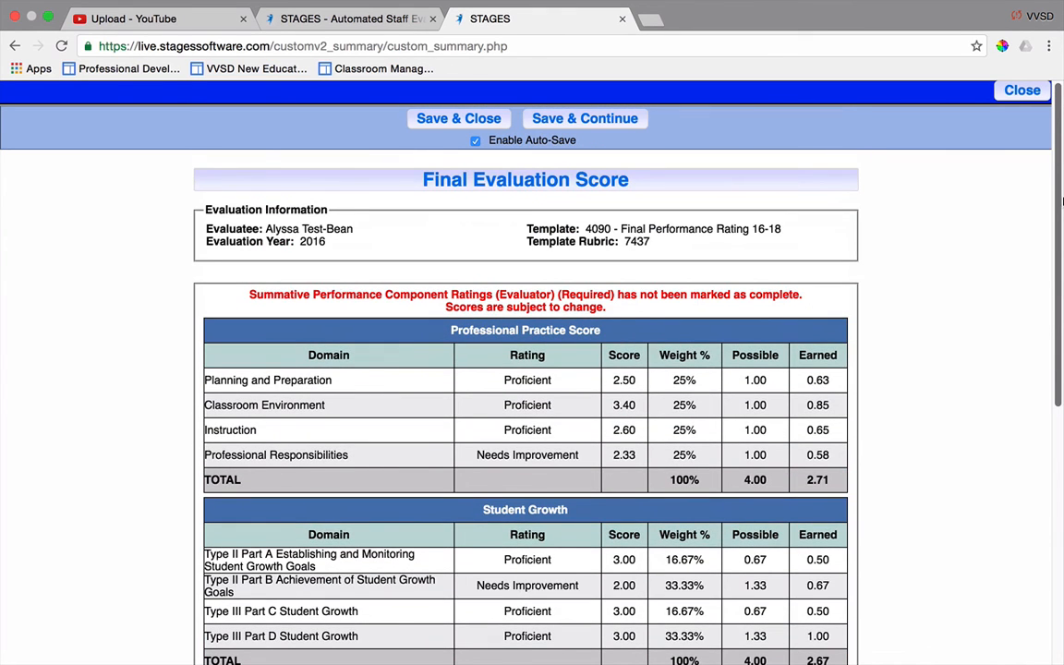
pyautogui.click(1014, 102)
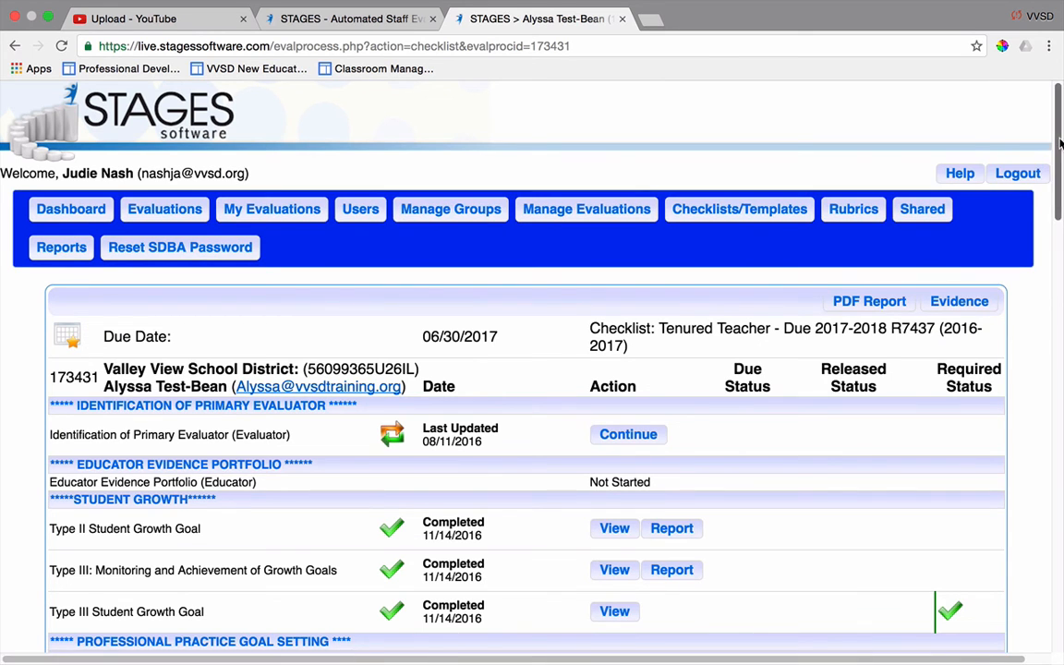
pyautogui.moveTo(1060, 143); pyautogui.dragTo(1062, 176)
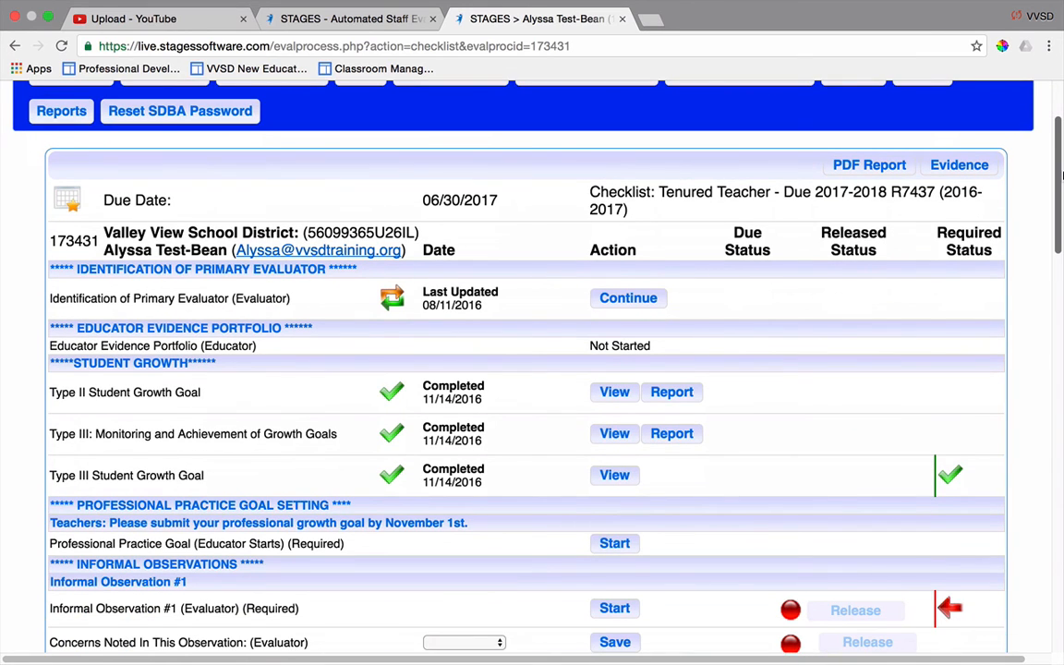